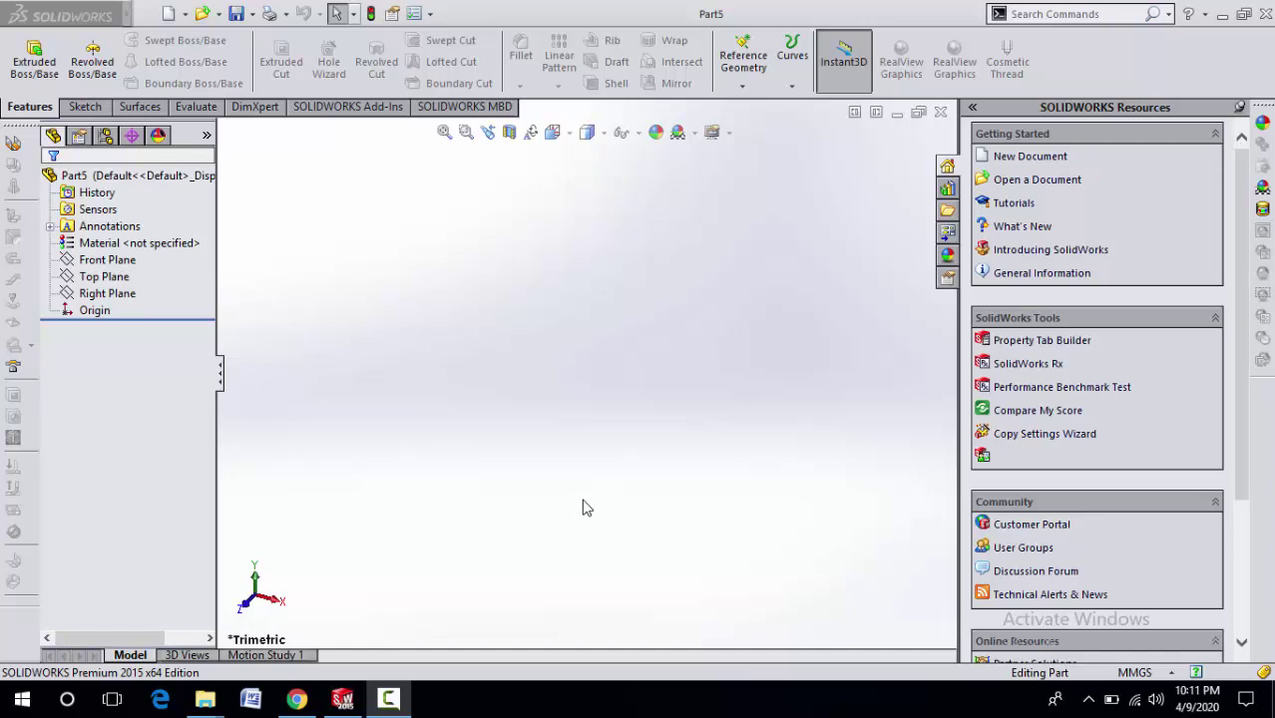
Sketch a center rectangle on the Top Plane, centred on the origin
{"action": "left_click", "coordinate": [100, 277]}
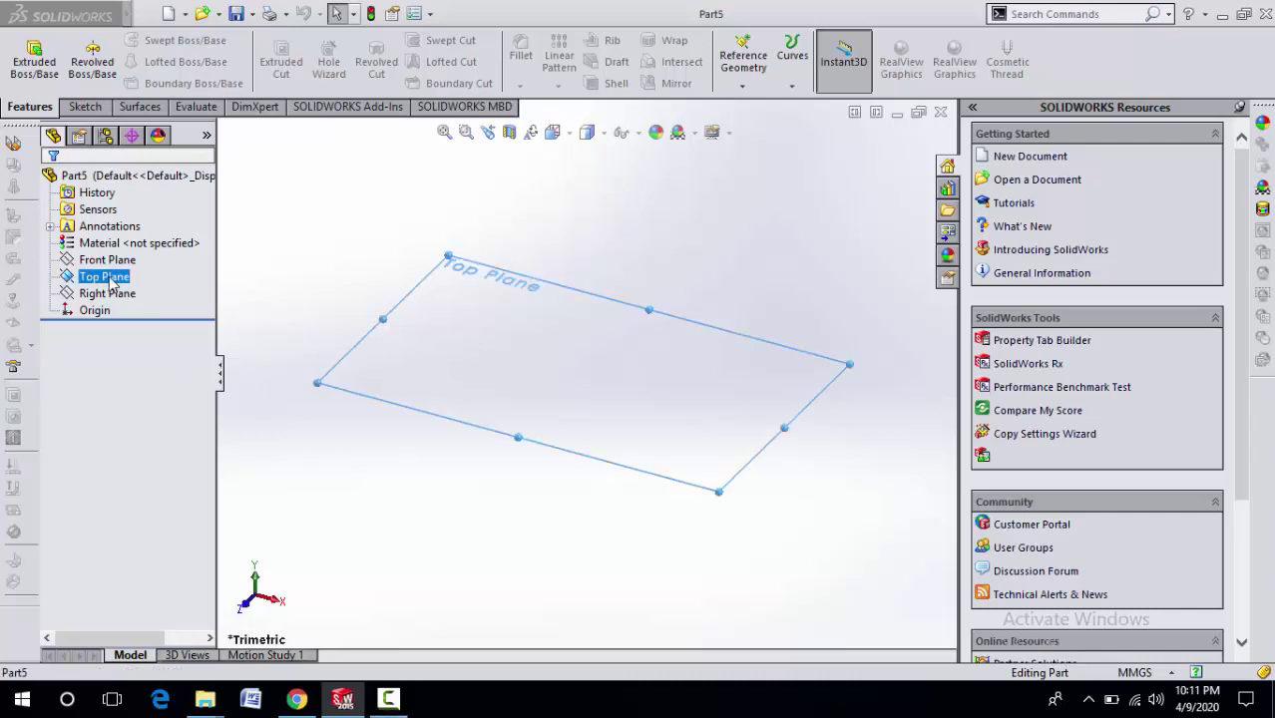
{"action": "left_click", "coordinate": [119, 253]}
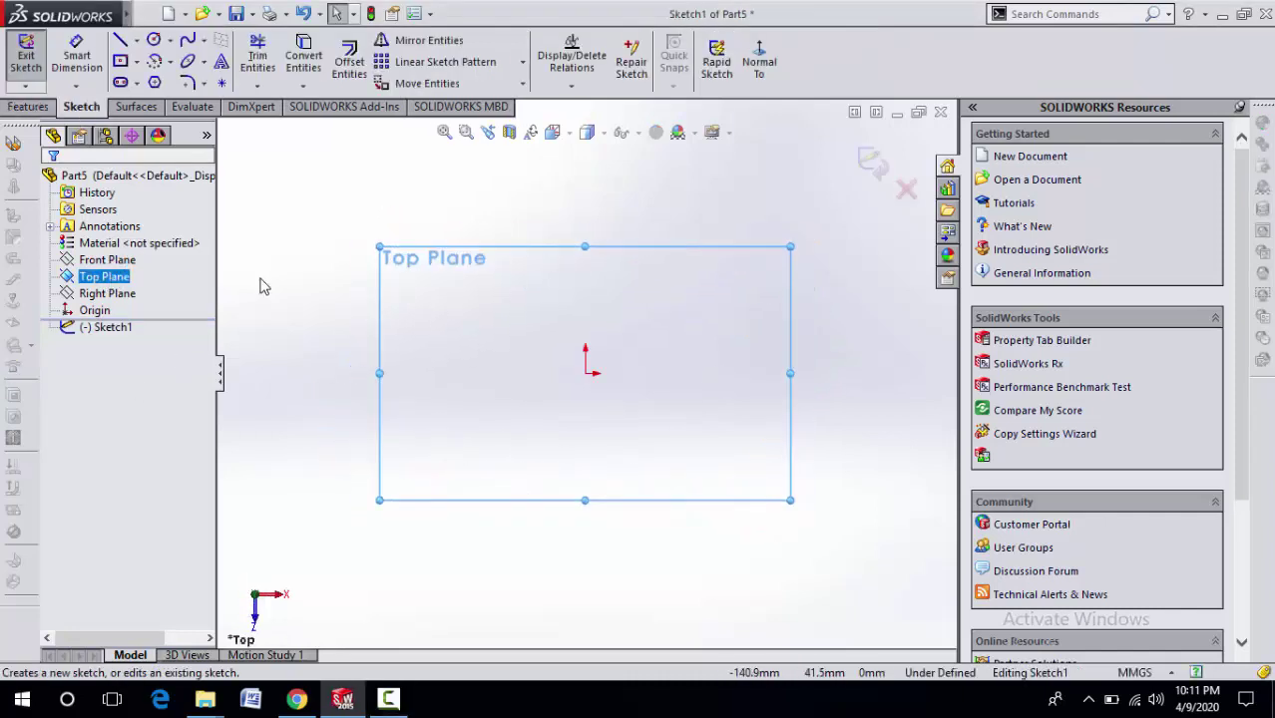
{"action": "left_click", "coordinate": [137, 61]}
{"action": "left_click", "coordinate": [172, 78]}
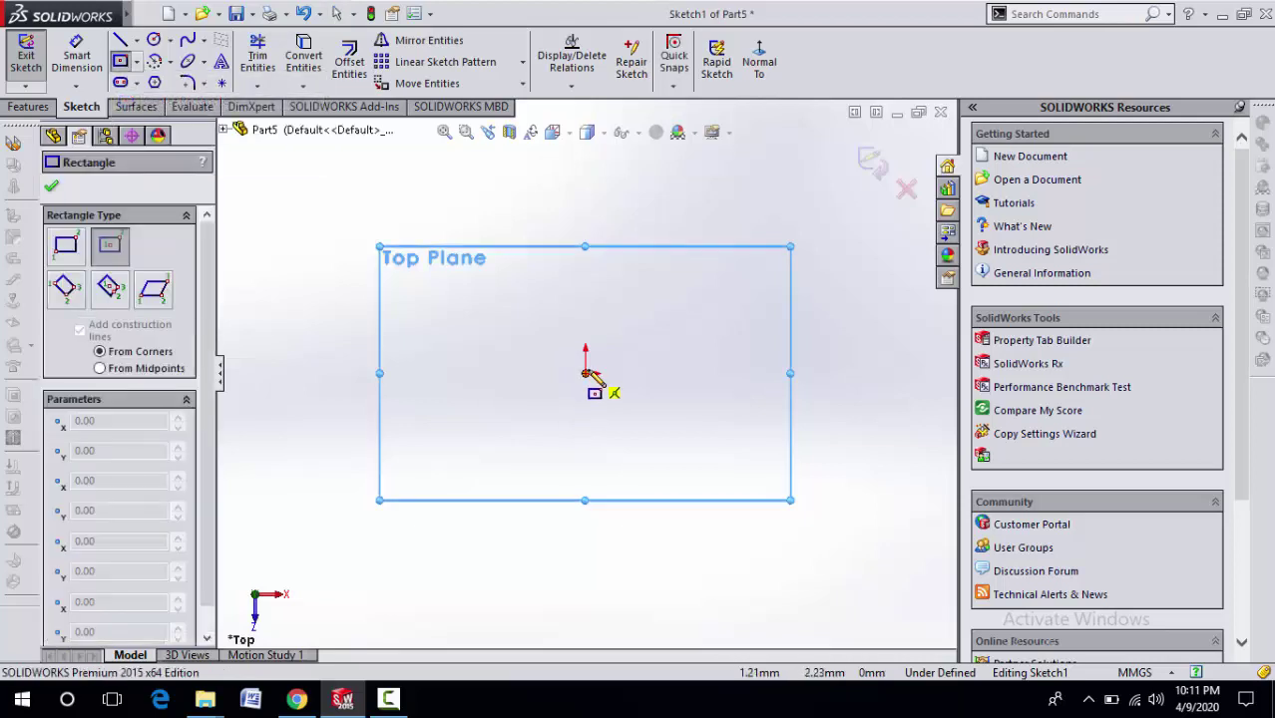
{"action": "left_click", "coordinate": [587, 371]}
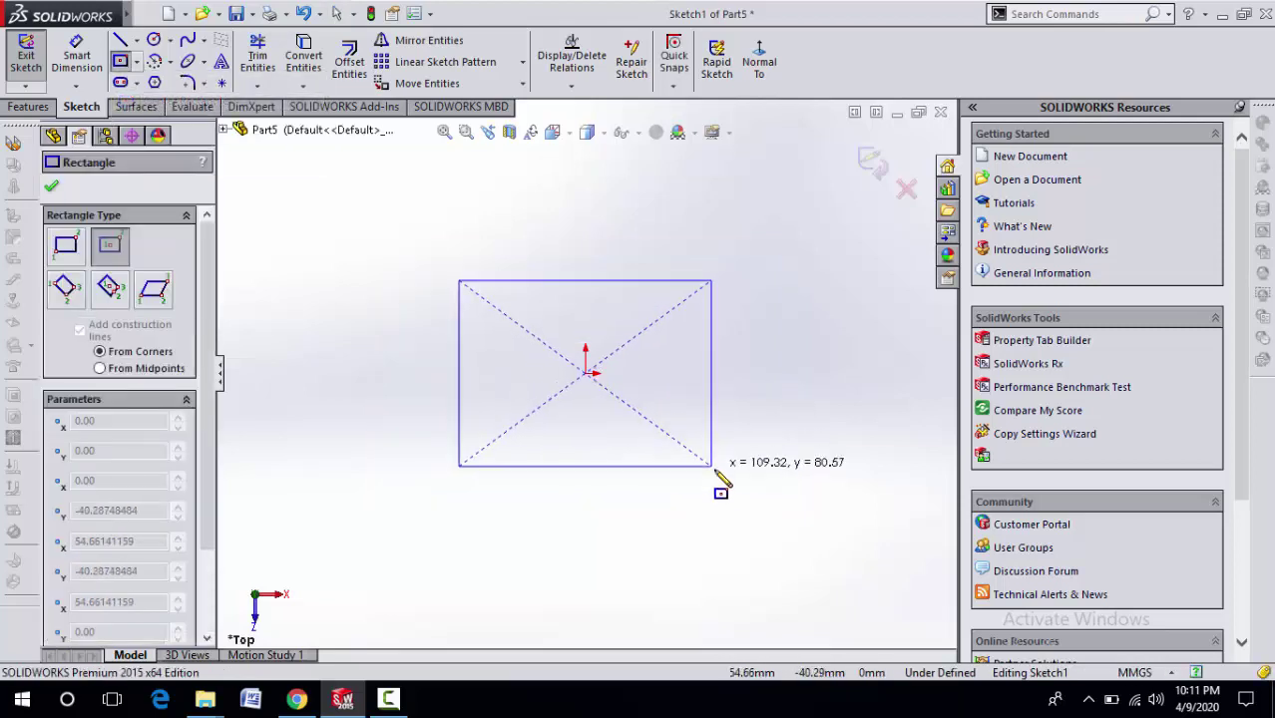
{"action": "left_click", "coordinate": [755, 487]}
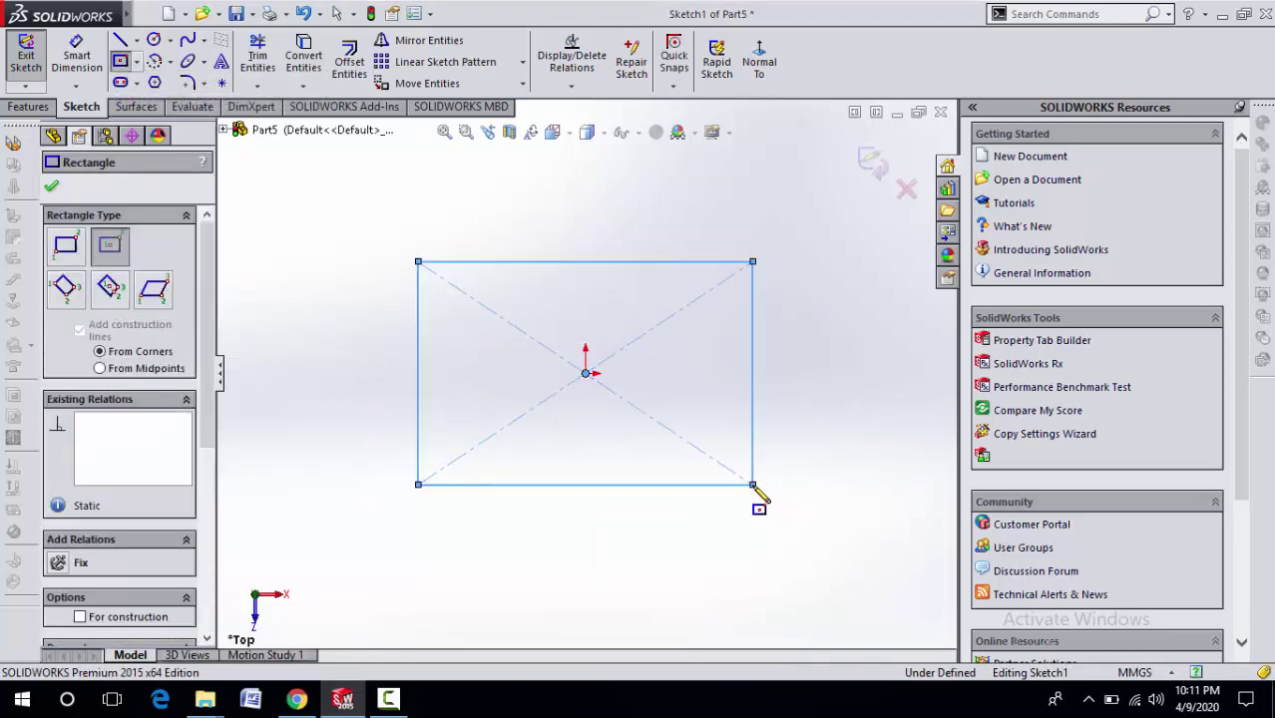
{"action": "left_click", "coordinate": [52, 185]}
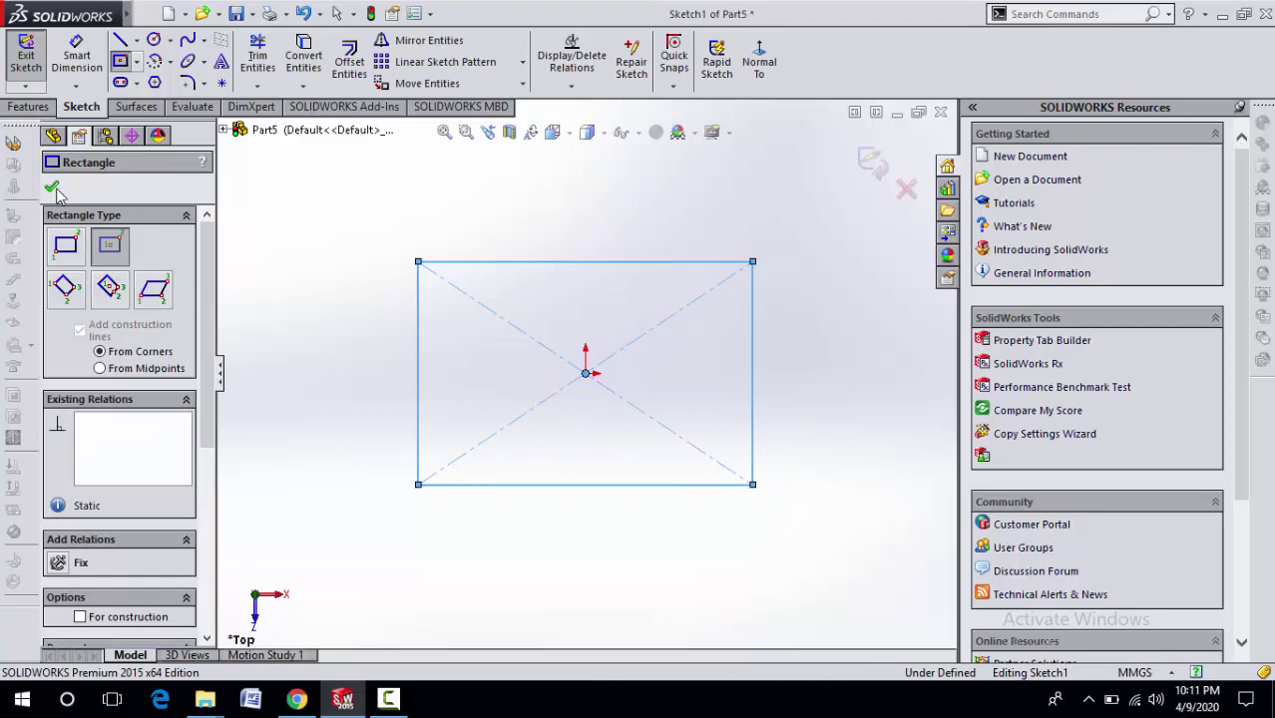
Start a blind boss extrusion of the rectangle with draft enabled, a 31-degree draft angle and a 30 mm depth
{"action": "left_click", "coordinate": [30, 106]}
{"action": "left_click", "coordinate": [33, 60]}
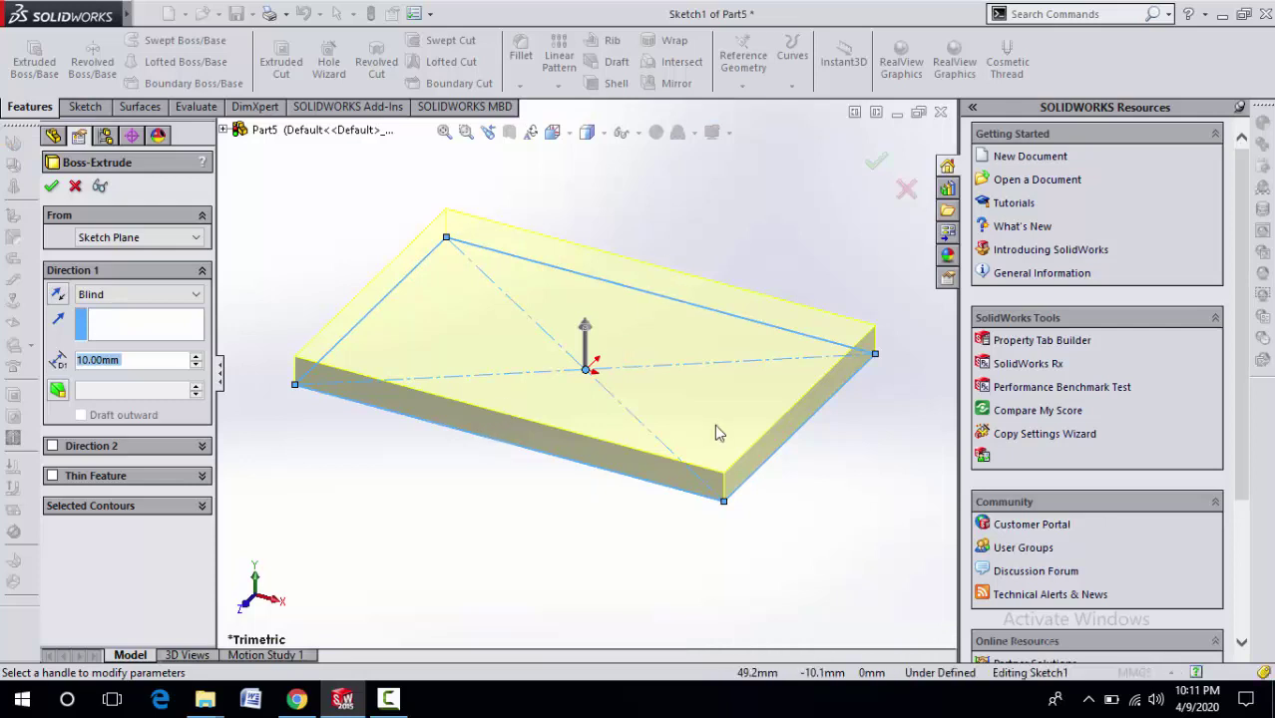
{"action": "left_click", "coordinate": [57, 391]}
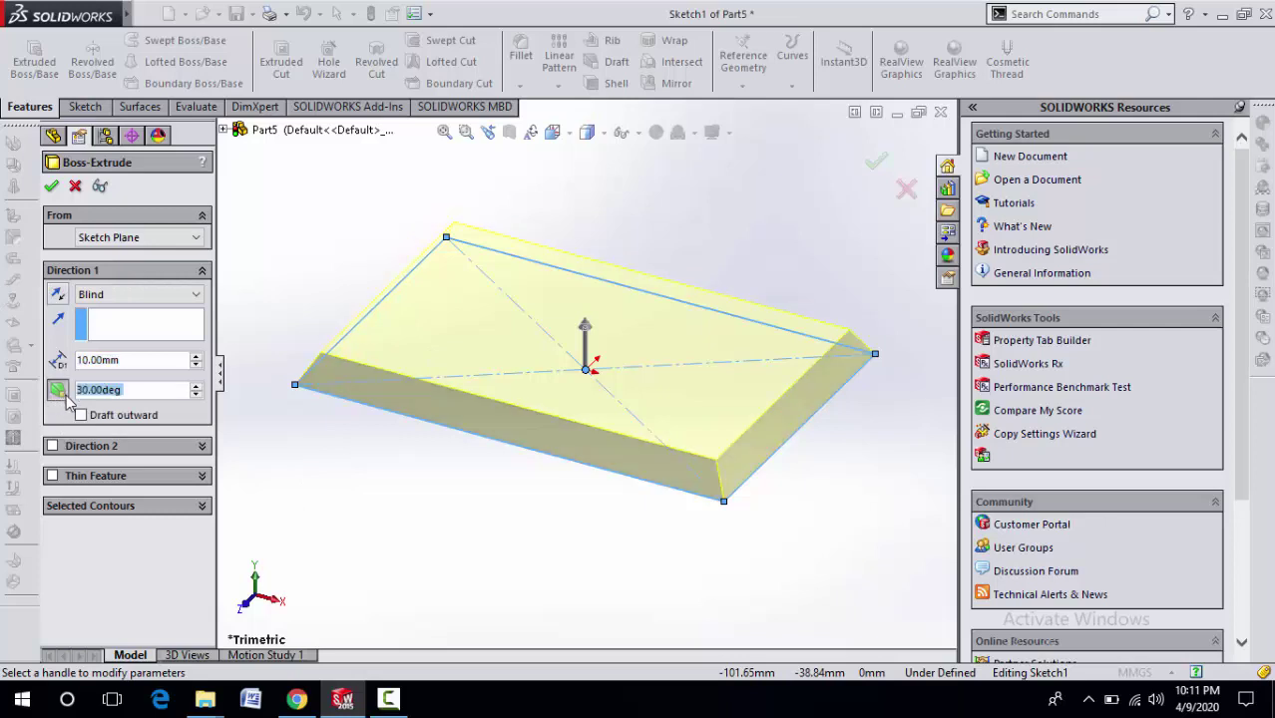
{"action": "left_click", "coordinate": [199, 384]}
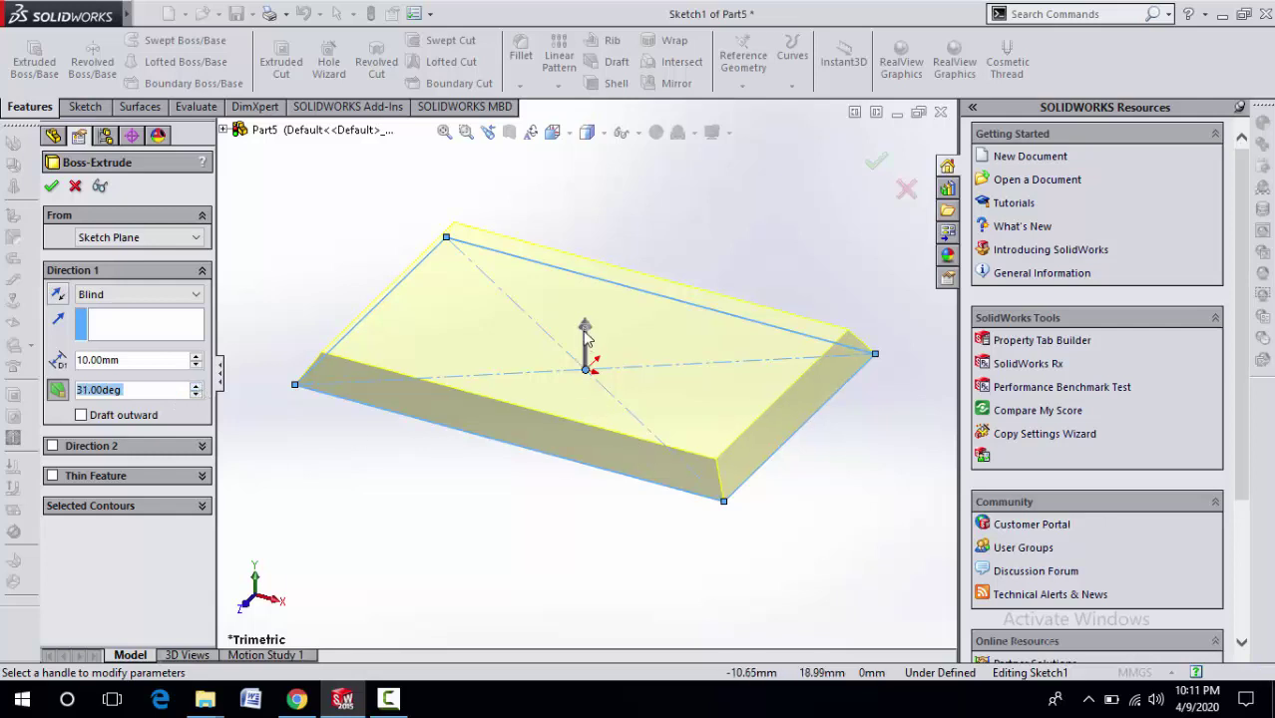
{"action": "left_click", "coordinate": [197, 356]}
{"action": "left_click", "coordinate": [197, 356]}
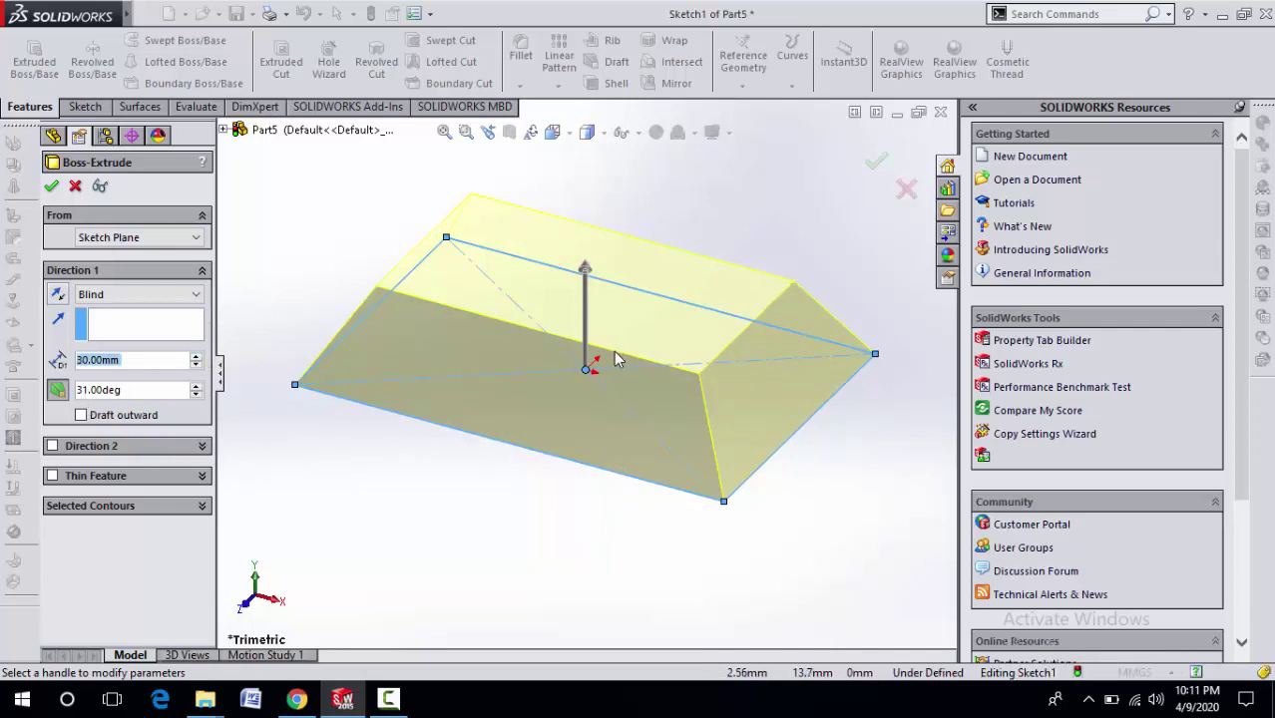
Try outward draft on the extrusion, switch it off again and set the draft angle to 1 degree
{"action": "left_click", "coordinate": [81, 415]}
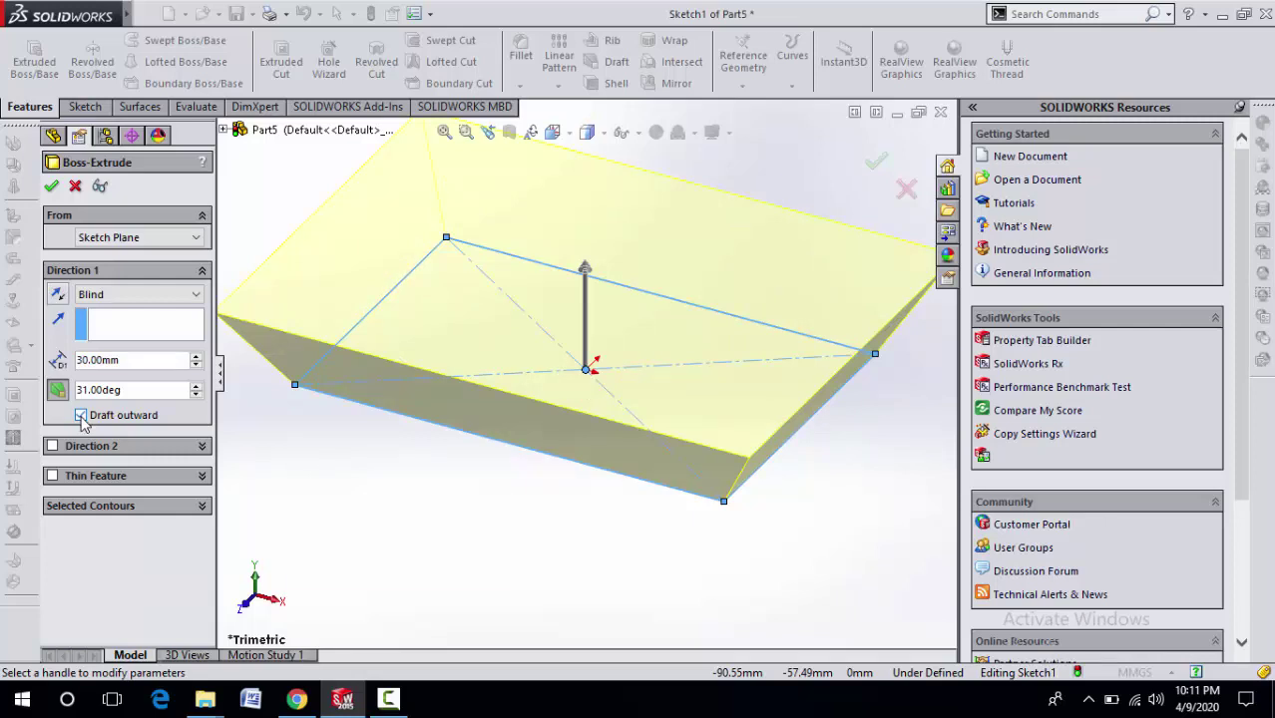
{"action": "left_click", "coordinate": [81, 415]}
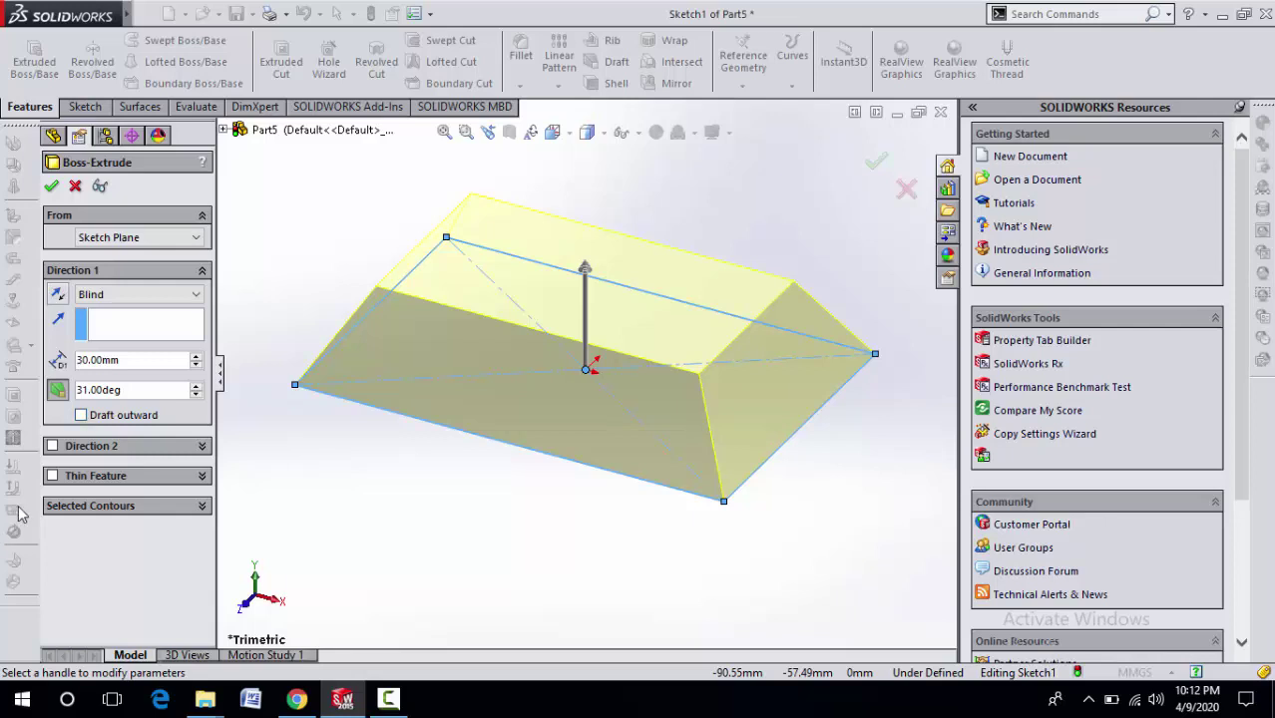
{"action": "left_click_drag", "start_coordinate": [129, 391], "coordinate": [54, 389]}
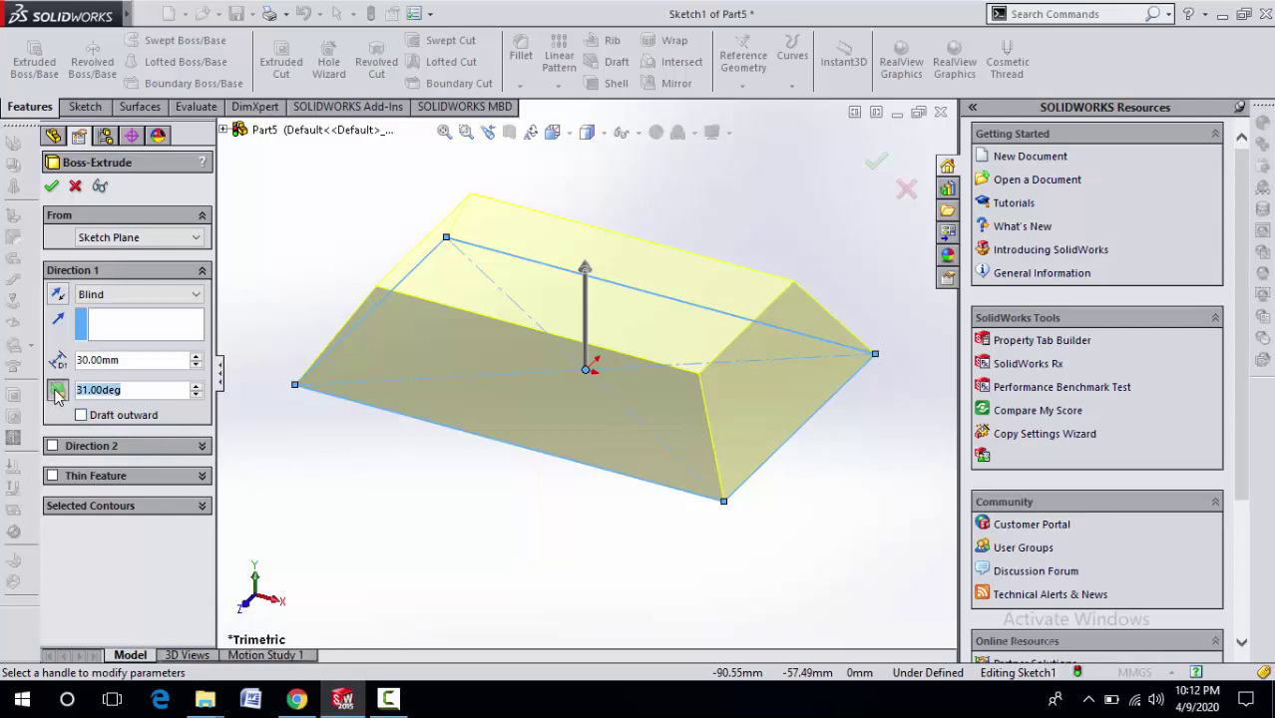
{"action": "type", "text": "1"}
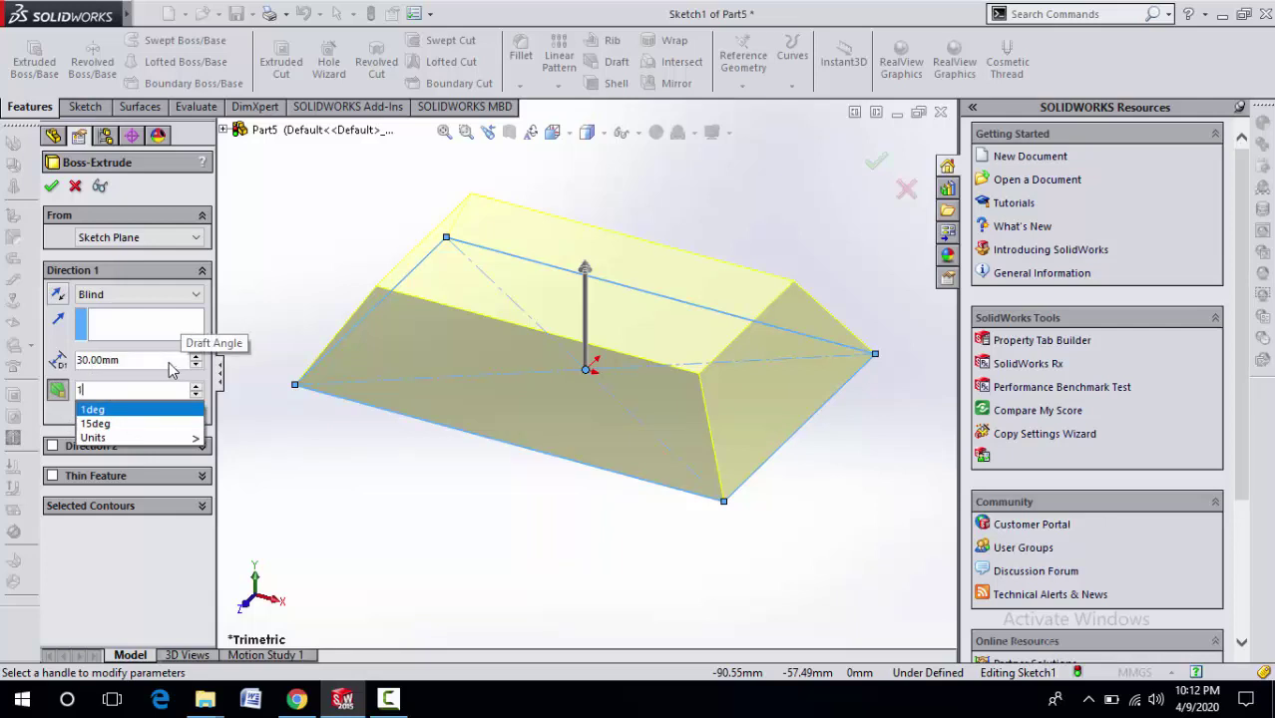
{"action": "key", "text": "Return"}
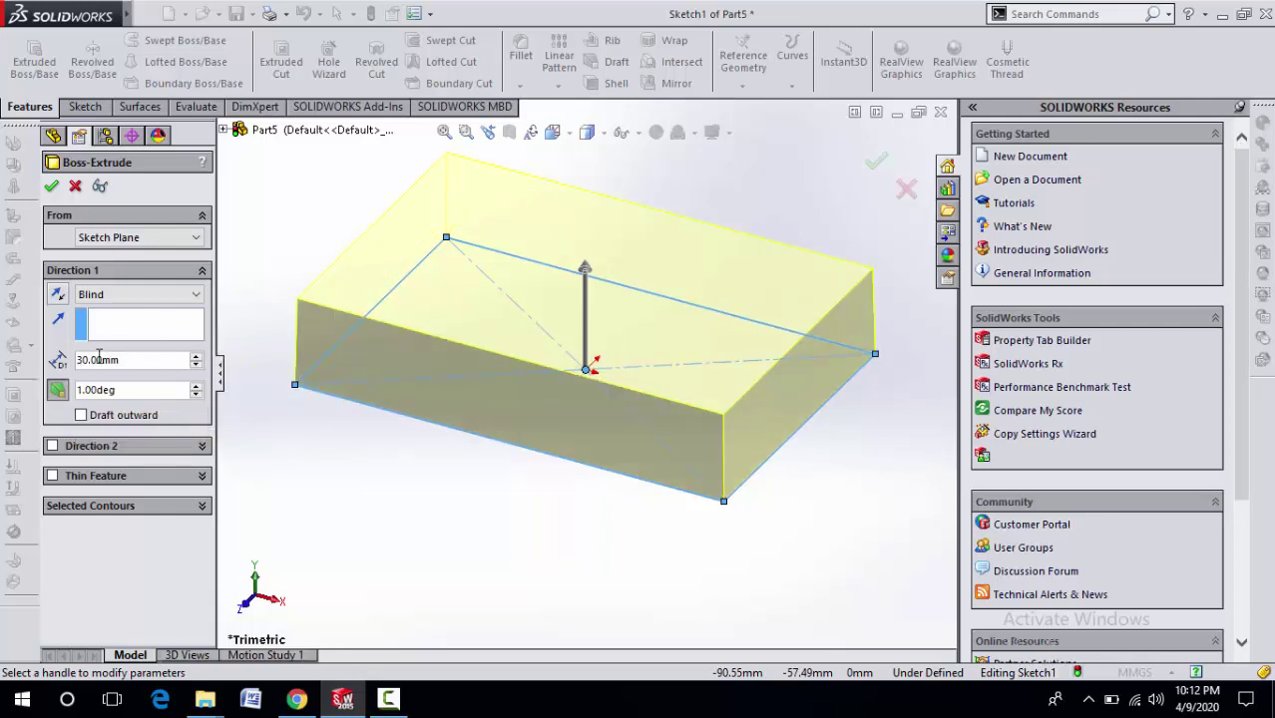
Set the extrusion depth to 50 mm and complete the drafted block
{"action": "double_click", "coordinate": [99, 360]}
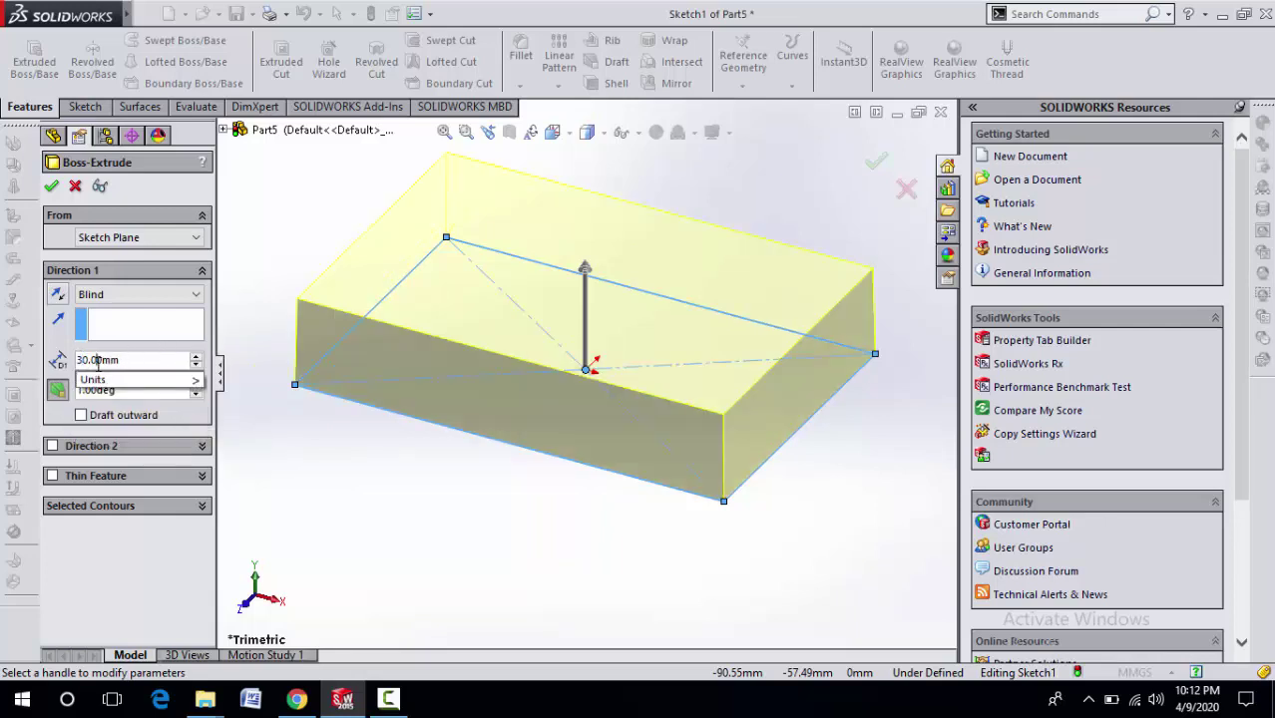
{"action": "left_click", "coordinate": [82, 361]}
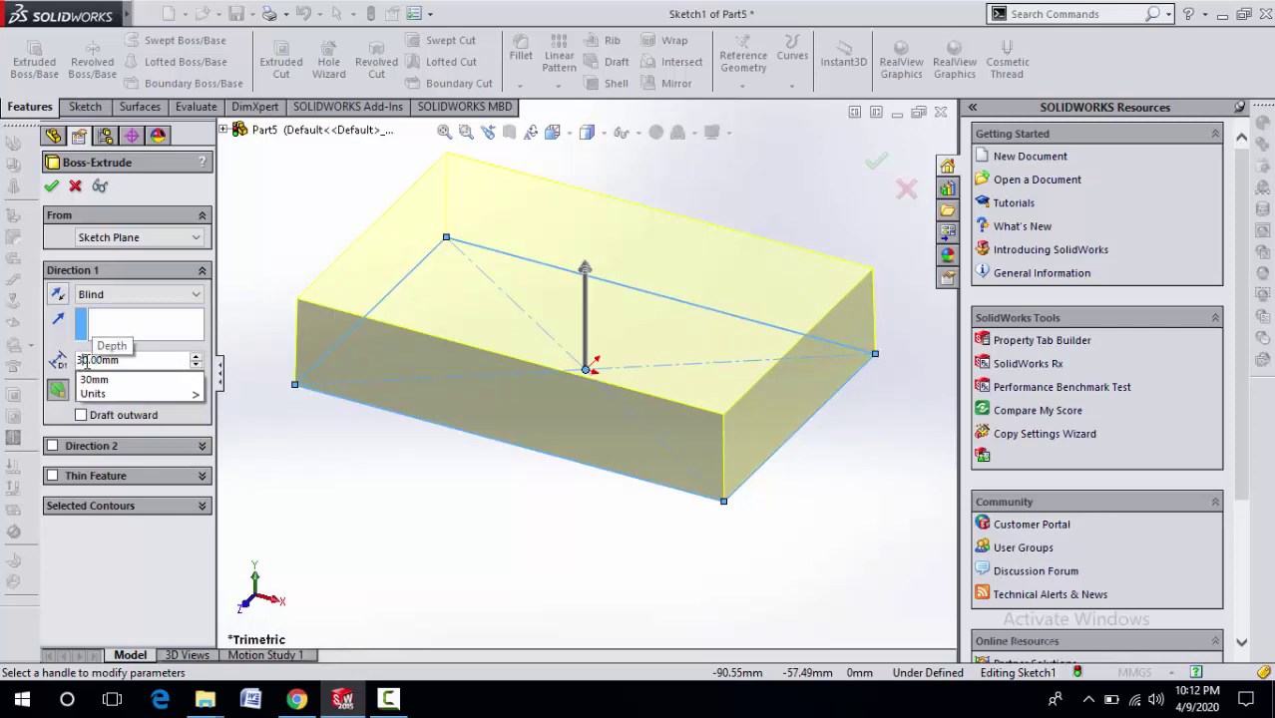
{"action": "key", "text": "BackSpace"}
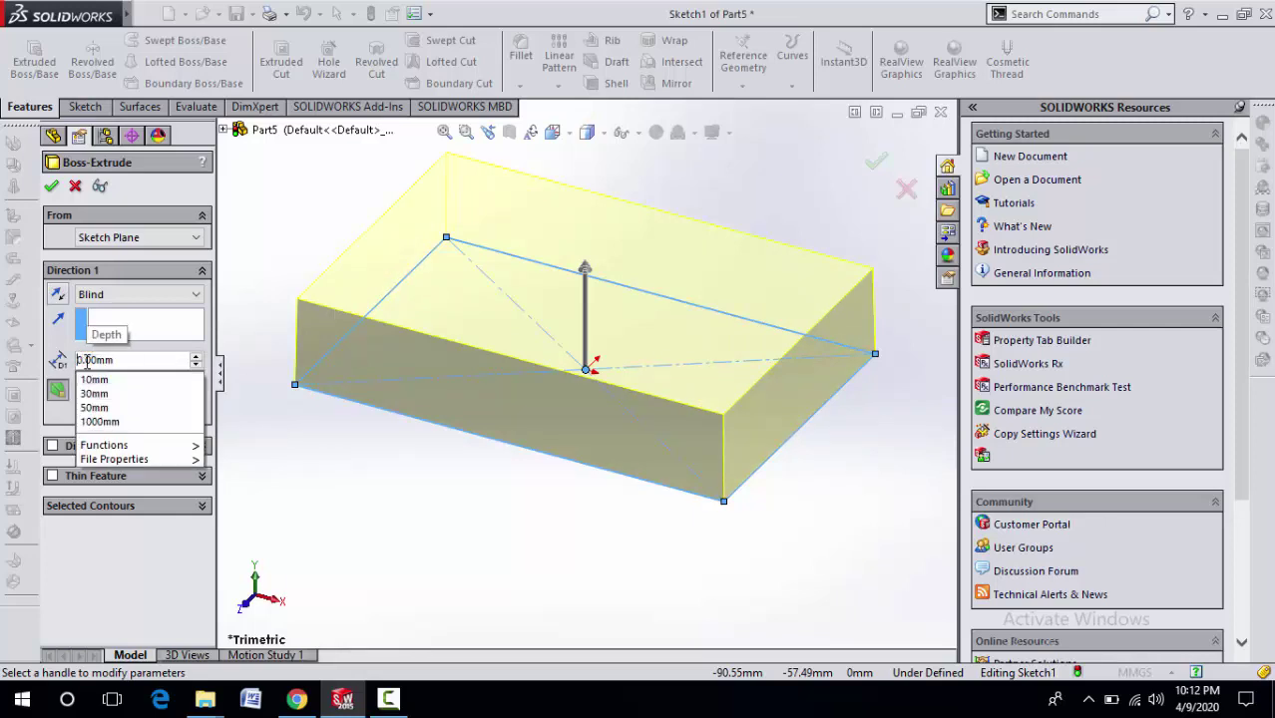
{"action": "type", "text": "5"}
{"action": "key", "text": "Return"}
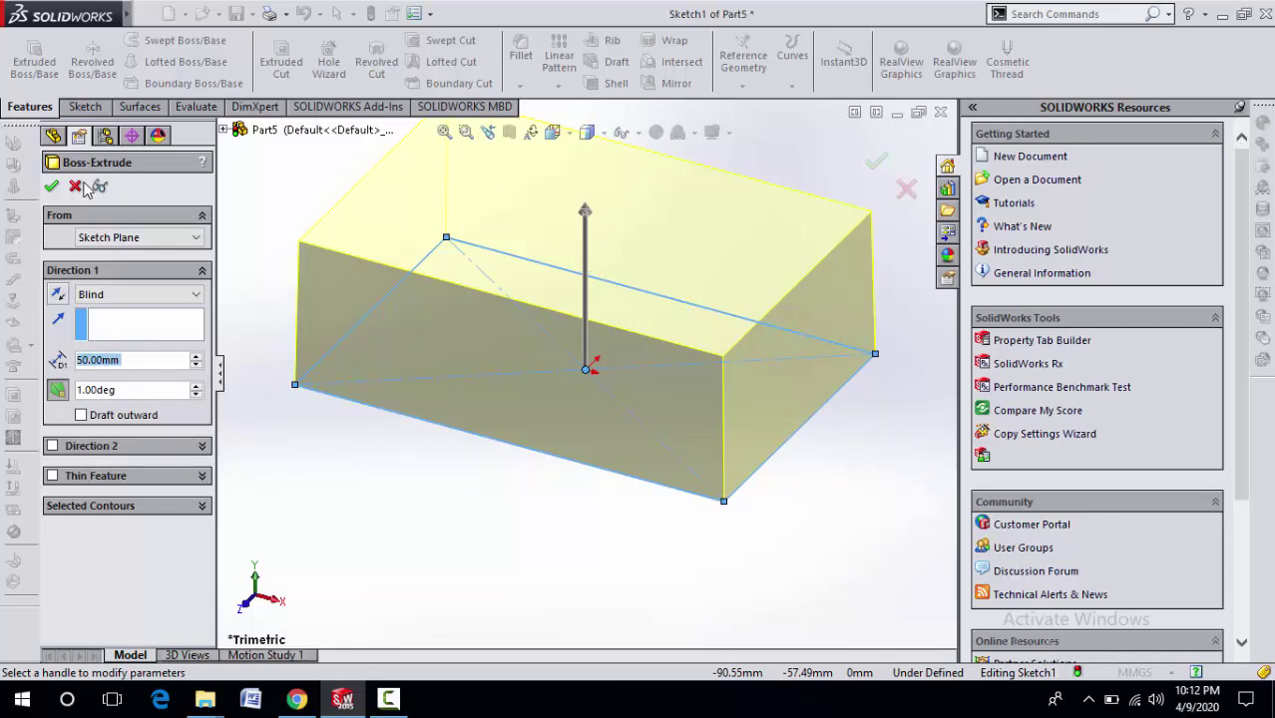
{"action": "left_click", "coordinate": [51, 187]}
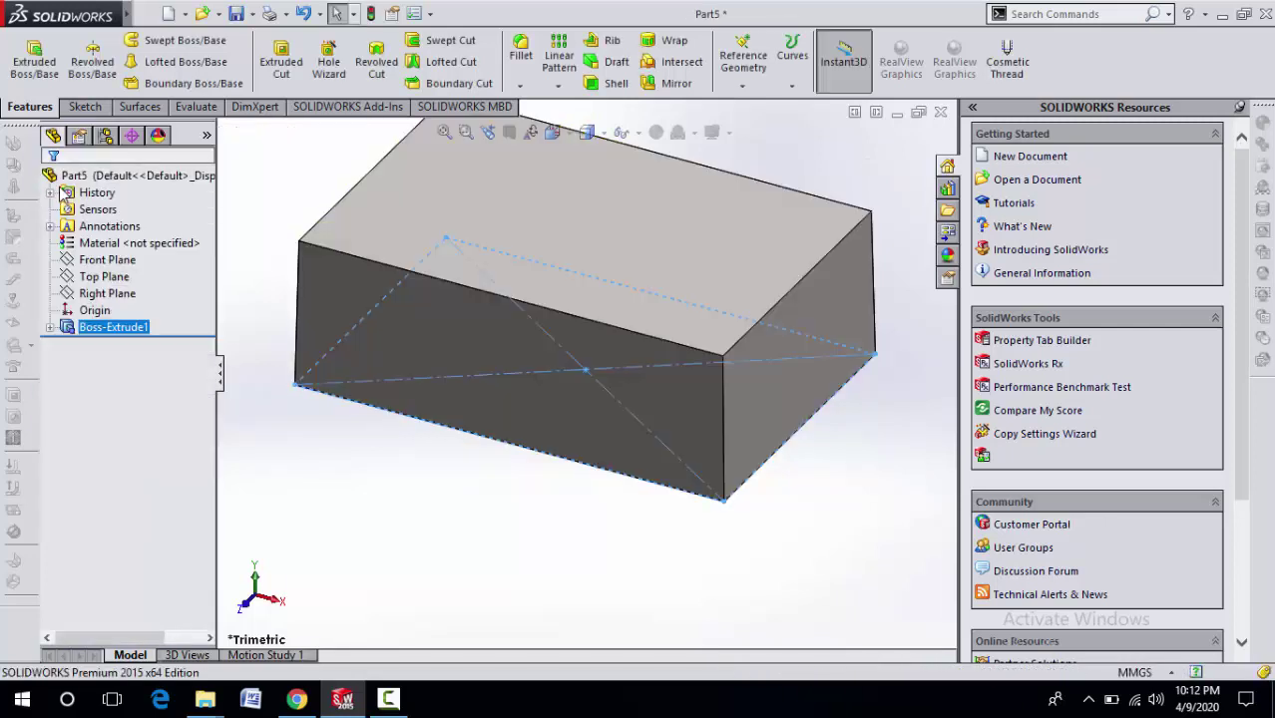
Sketch a circle with a radius of about 32 mm on the block's top face, centred on the origin
{"action": "key", "text": "f"}
{"action": "left_click", "coordinate": [583, 534]}
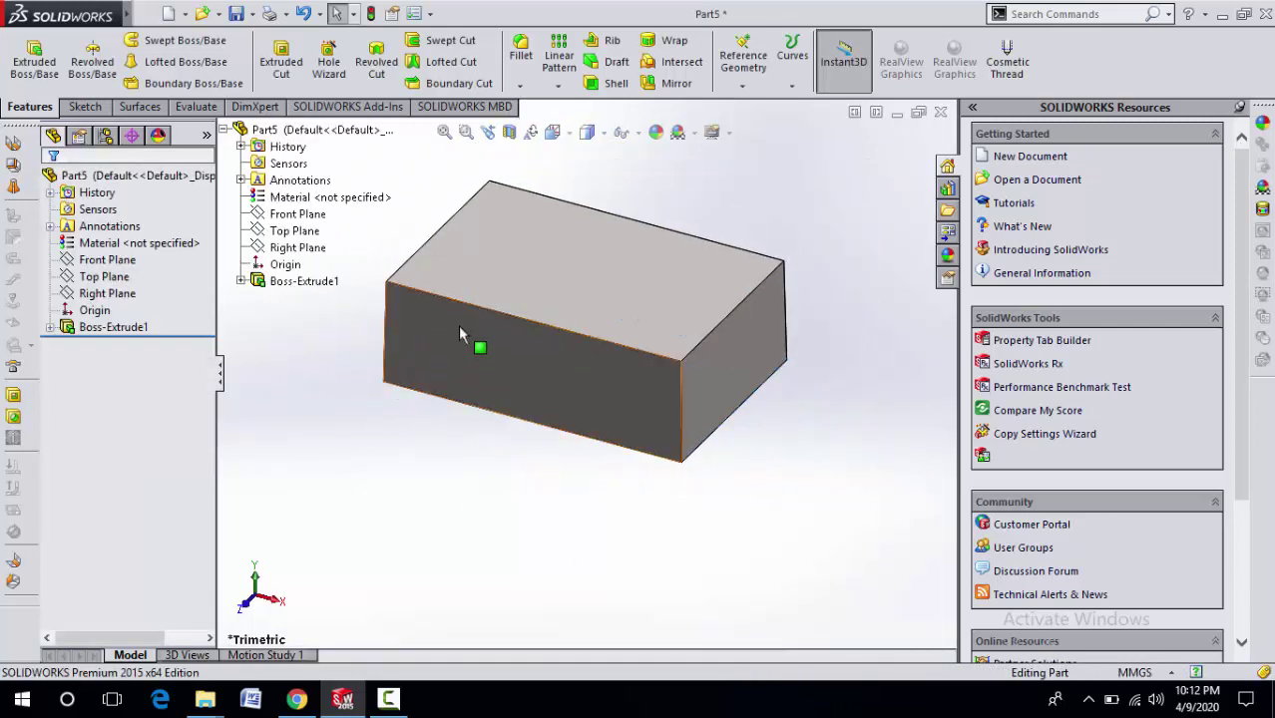
{"action": "left_click", "coordinate": [603, 262]}
{"action": "left_click", "coordinate": [668, 206]}
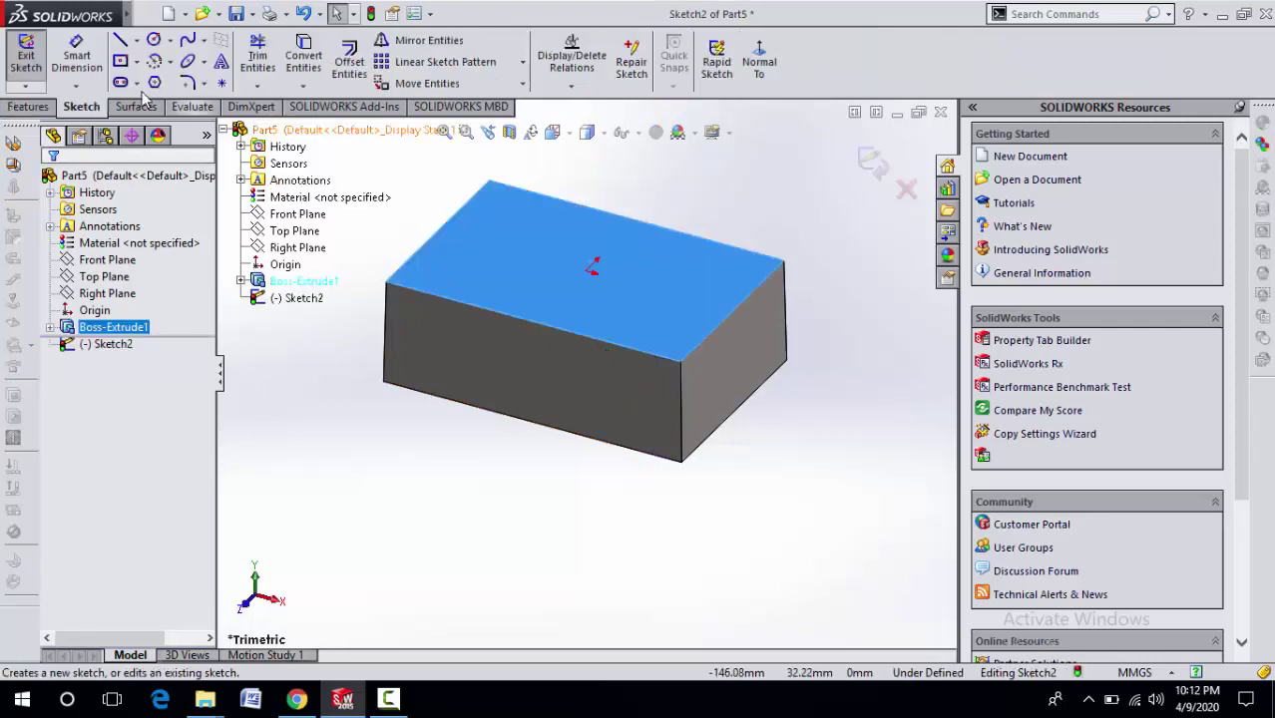
{"action": "left_click", "coordinate": [744, 68]}
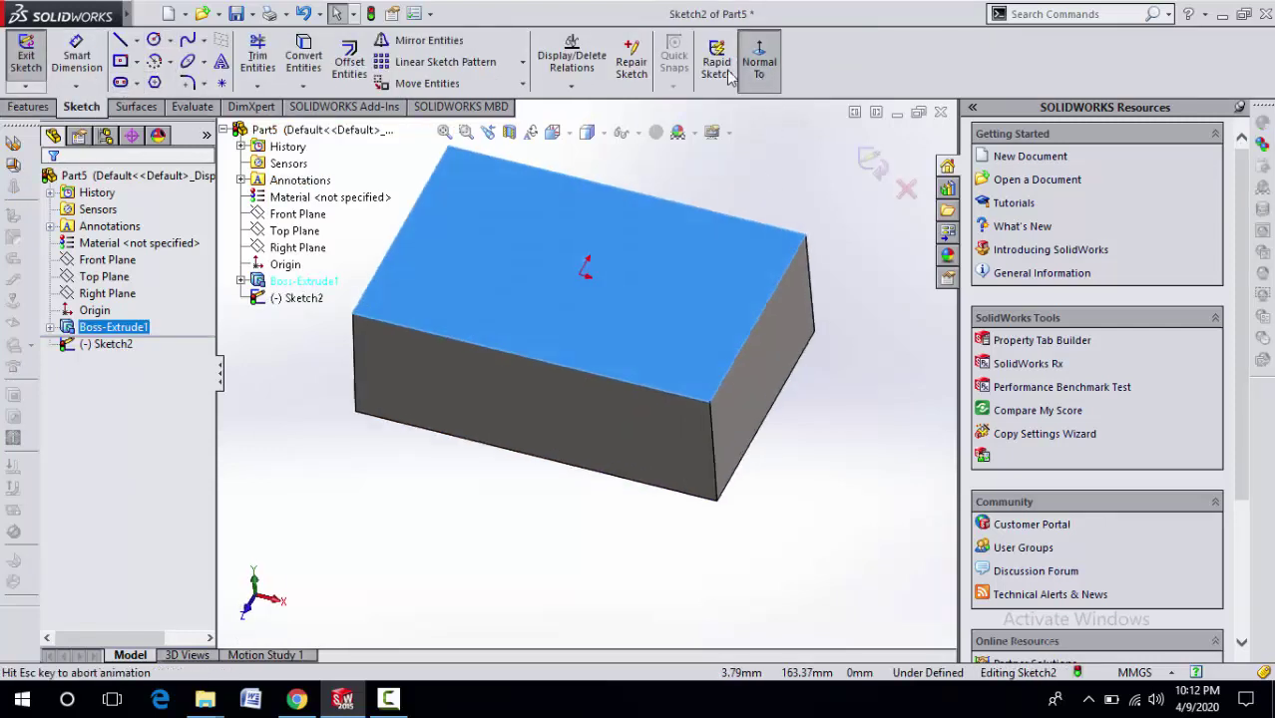
{"action": "left_click", "coordinate": [170, 40]}
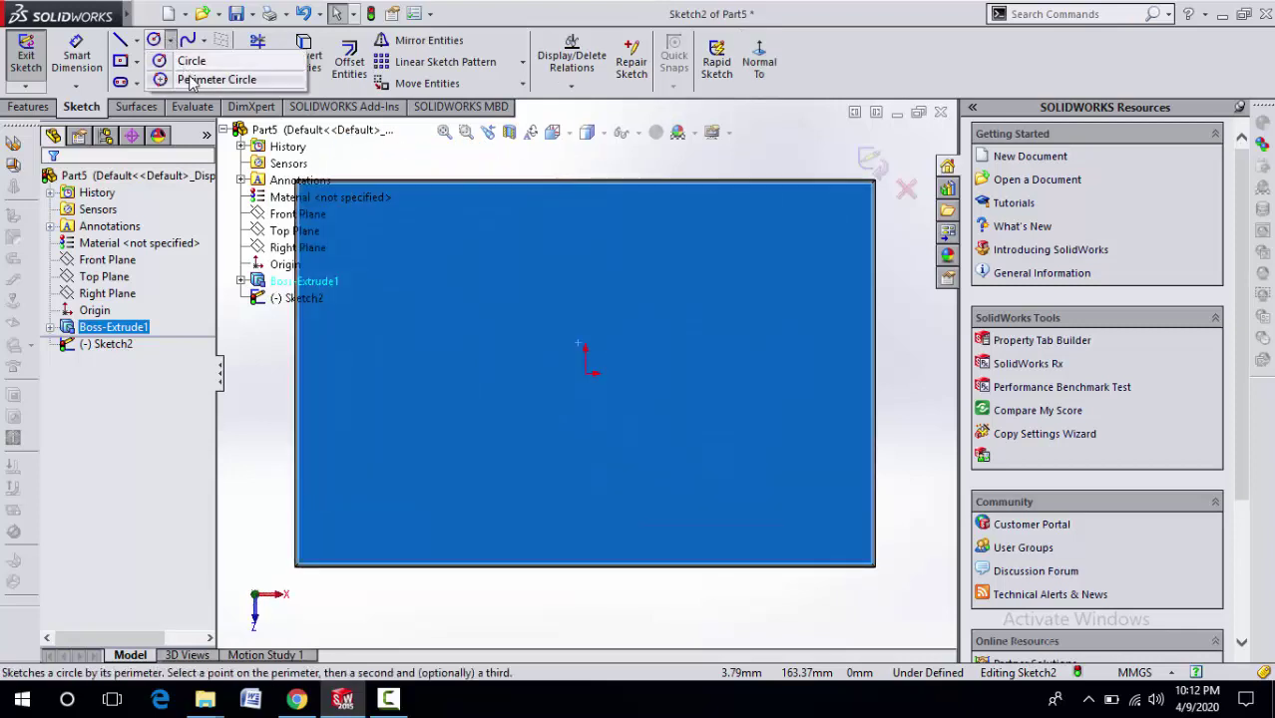
{"action": "left_click", "coordinate": [188, 61]}
{"action": "left_click", "coordinate": [586, 374]}
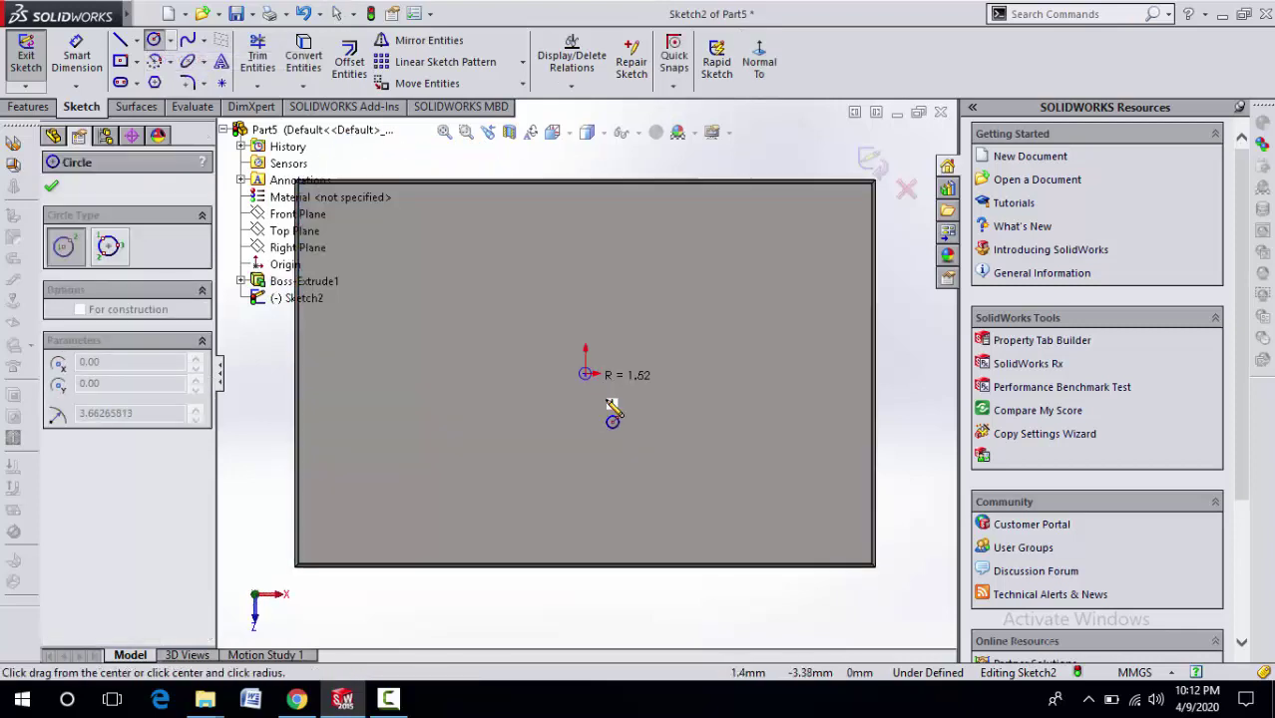
{"action": "left_click", "coordinate": [693, 442]}
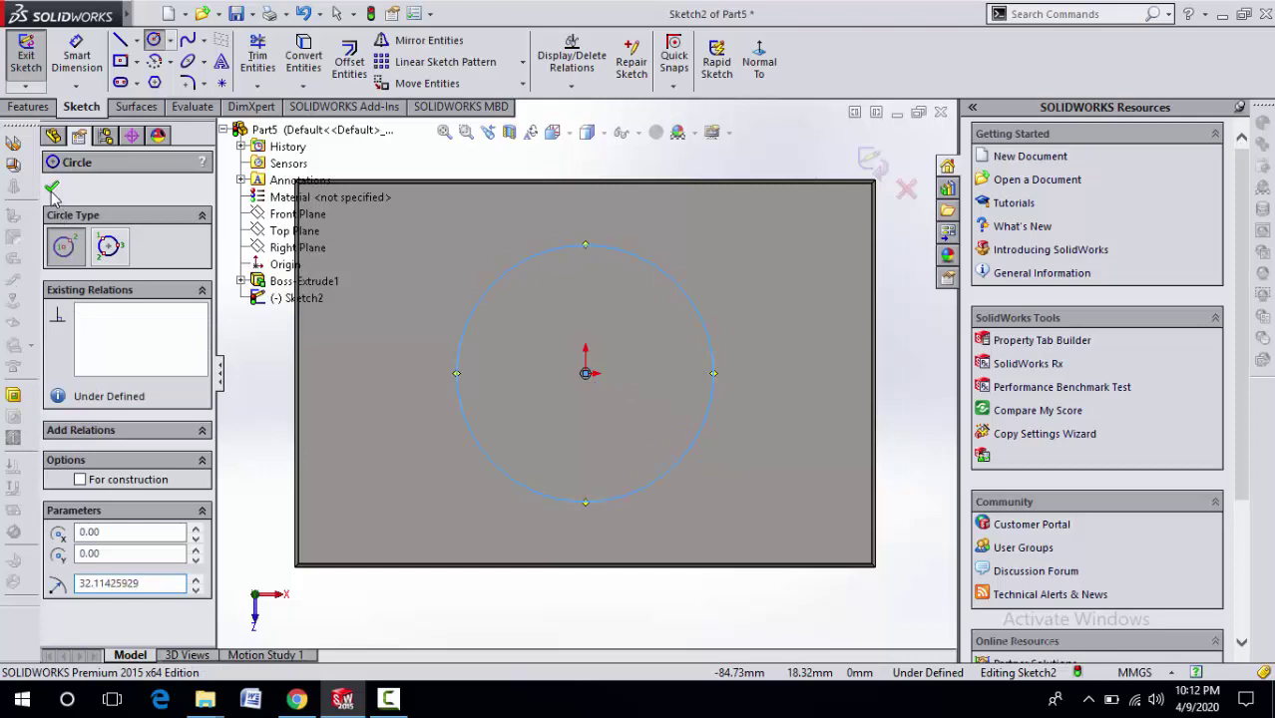
{"action": "left_click", "coordinate": [51, 189]}
Extrude the circle 30 mm as a boss merged with the block
{"action": "left_click", "coordinate": [29, 105]}
{"action": "left_click", "coordinate": [34, 60]}
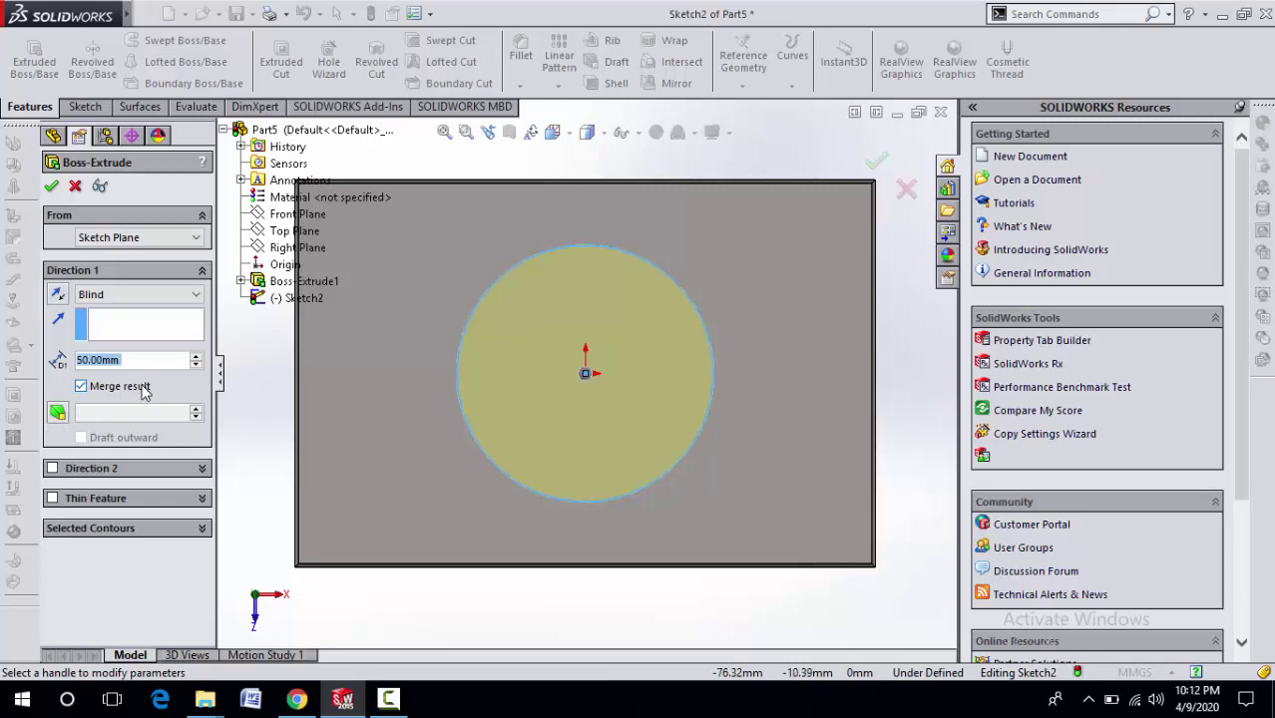
{"action": "type", "text": "30"}
{"action": "key", "text": "Return"}
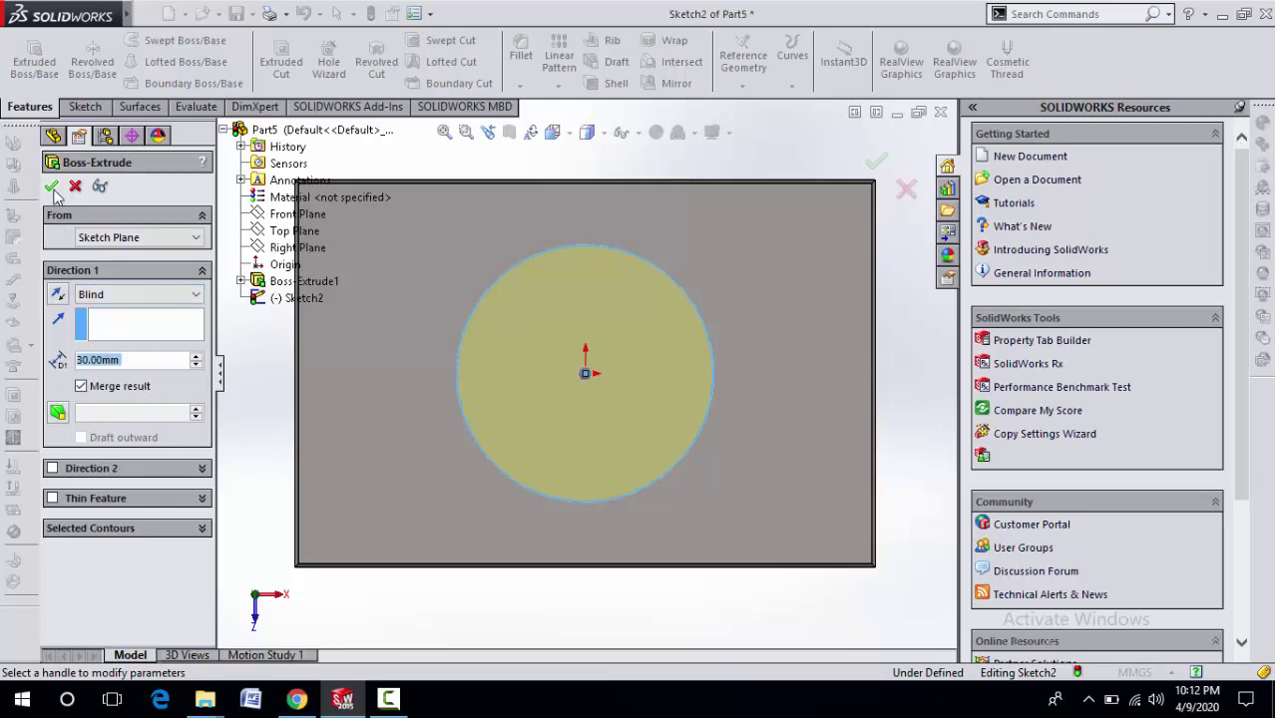
{"action": "key", "text": "Return"}
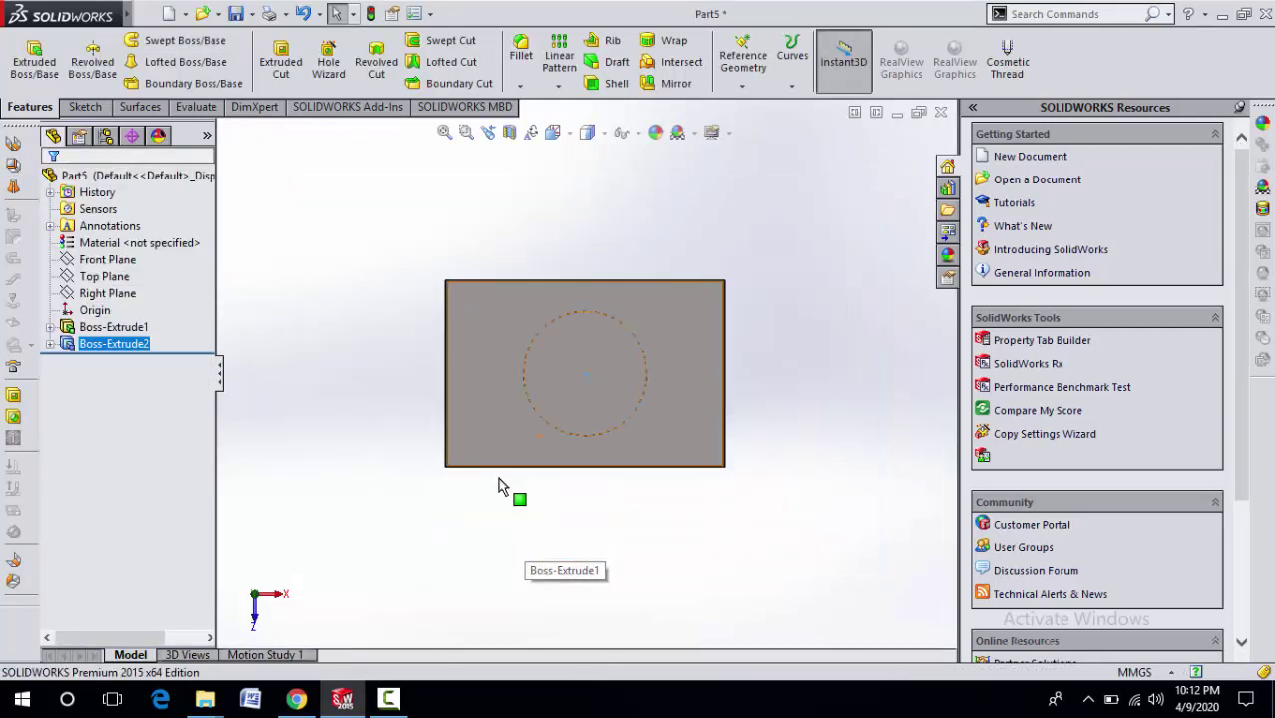
Examine the block and its cylindrical boss from the side
{"action": "key", "text": "z"}
{"action": "right_click", "coordinate": [772, 358]}
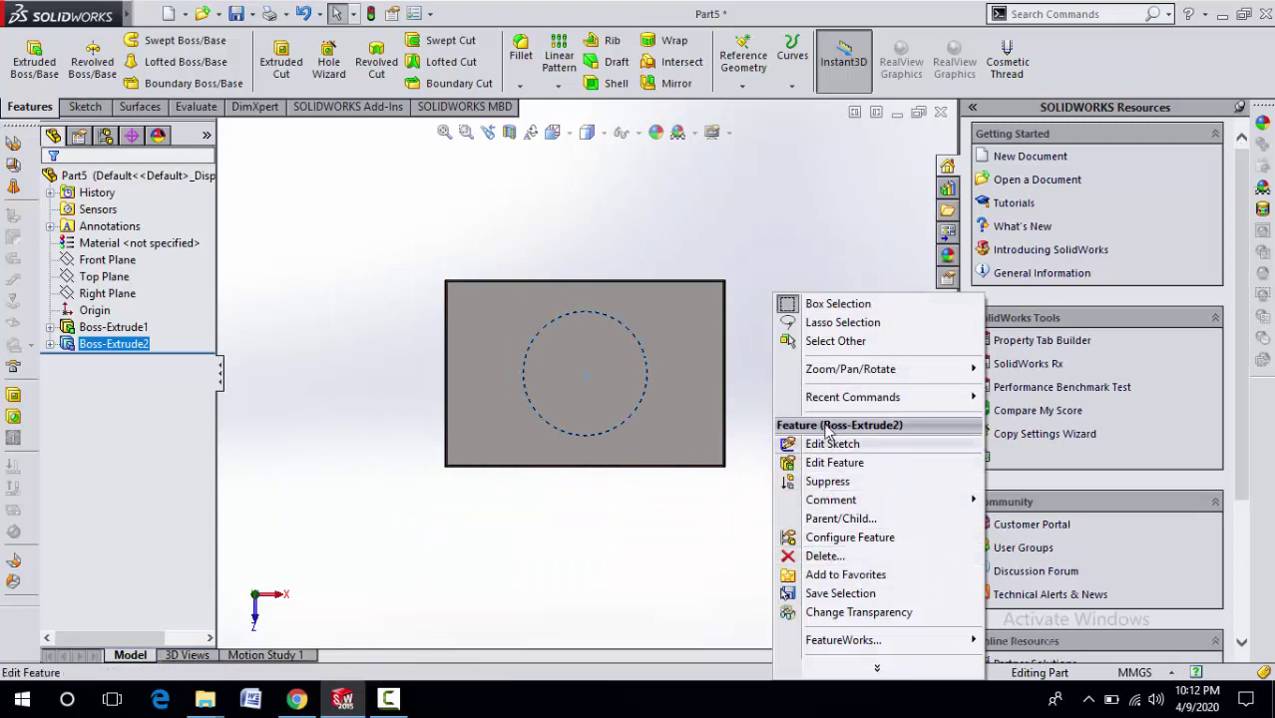
{"action": "mouse_move", "coordinate": [840, 380]}
{"action": "left_click", "coordinate": [1010, 443]}
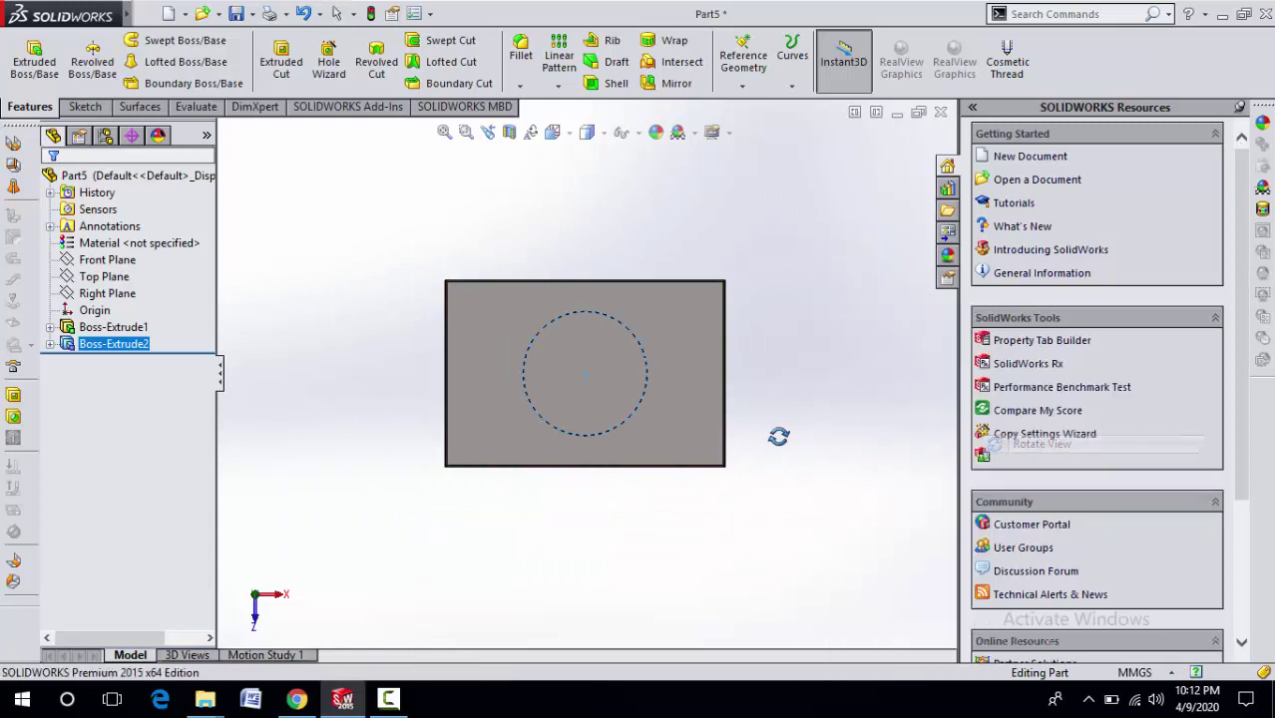
{"action": "left_click_drag", "start_coordinate": [777, 434], "coordinate": [327, 393]}
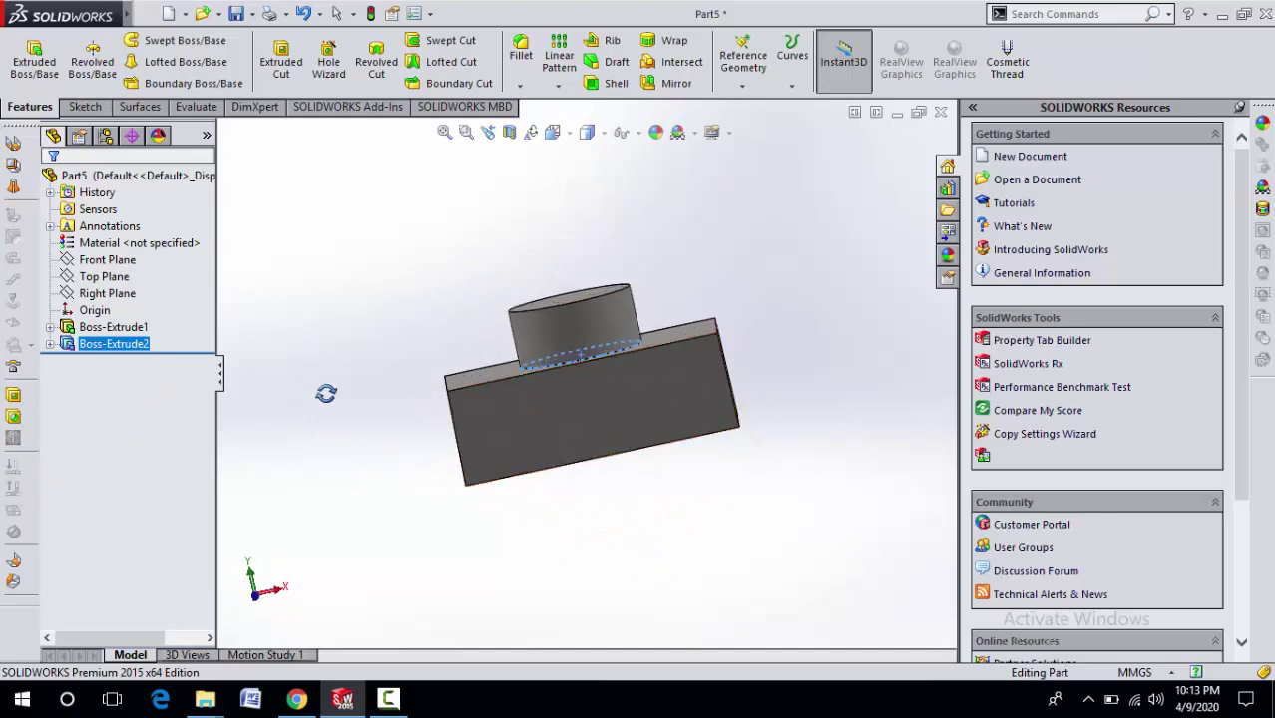
{"action": "right_click", "coordinate": [329, 396]}
{"action": "left_click", "coordinate": [376, 407]}
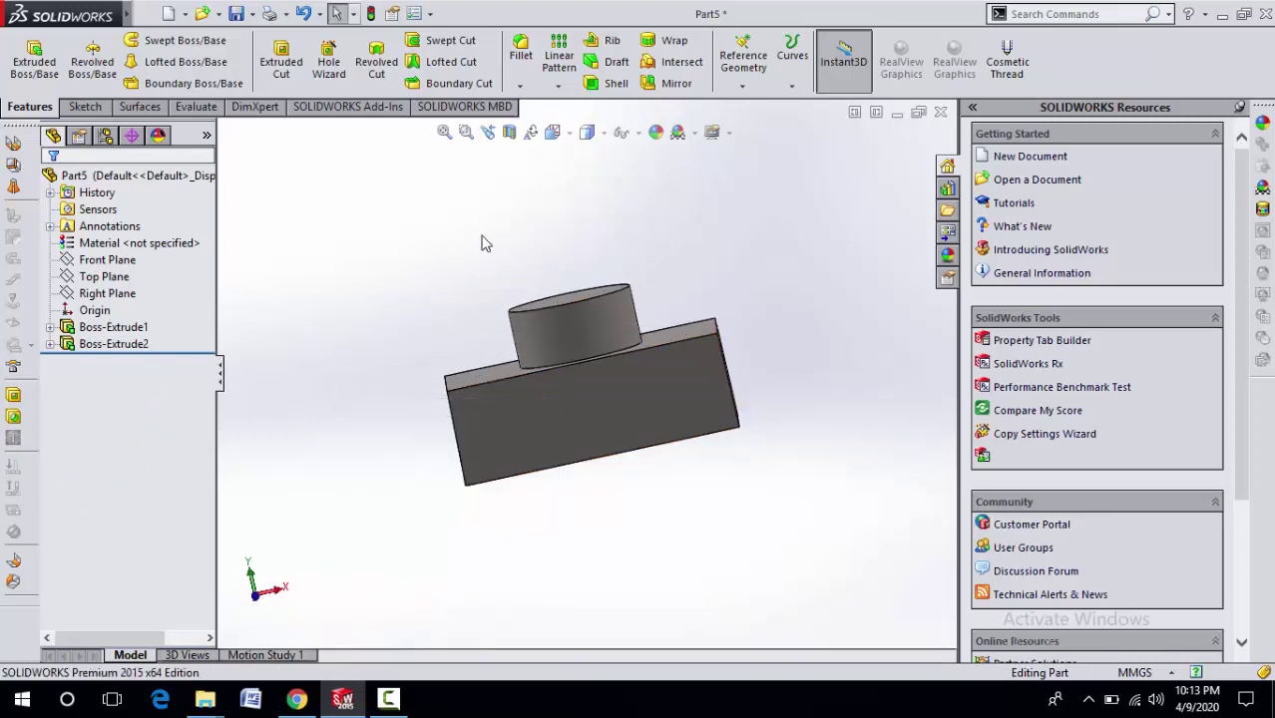
Start a Draft with the block's bottom face as the neutral plane and reverse the direction of pull toward the boss
{"action": "left_click", "coordinate": [608, 83]}
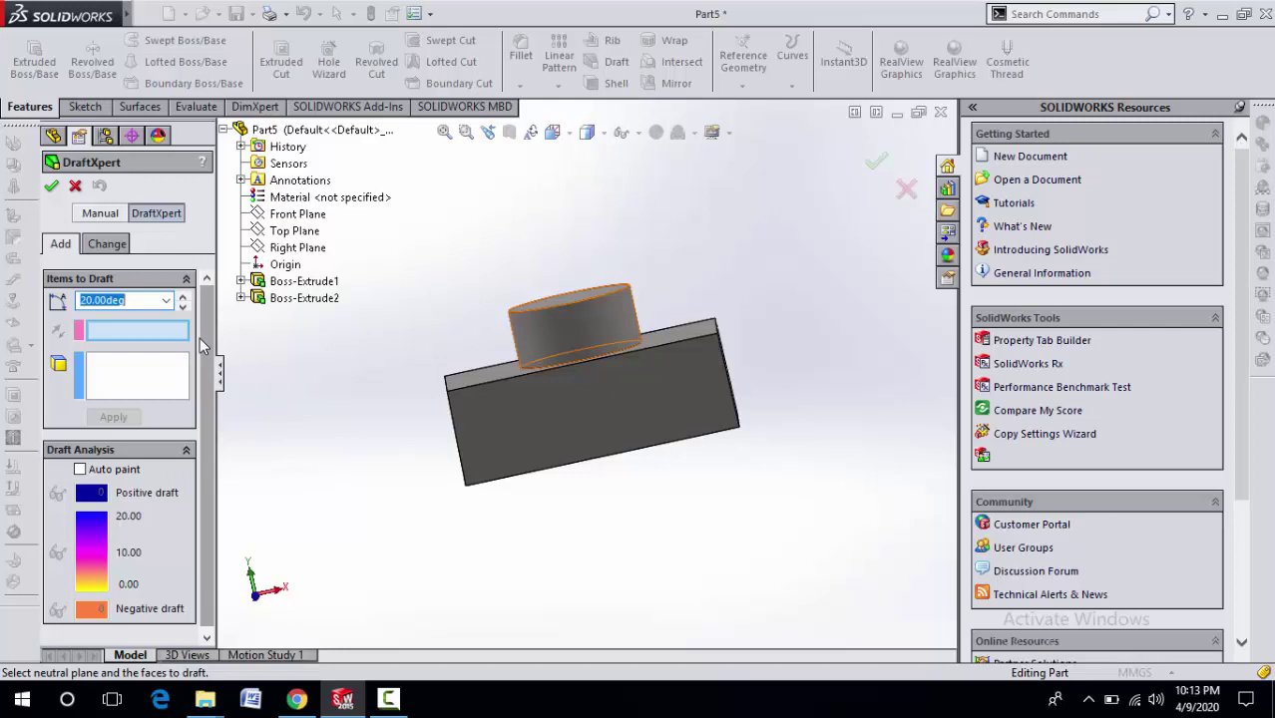
{"action": "right_click", "coordinate": [308, 389]}
{"action": "mouse_move", "coordinate": [371, 483]}
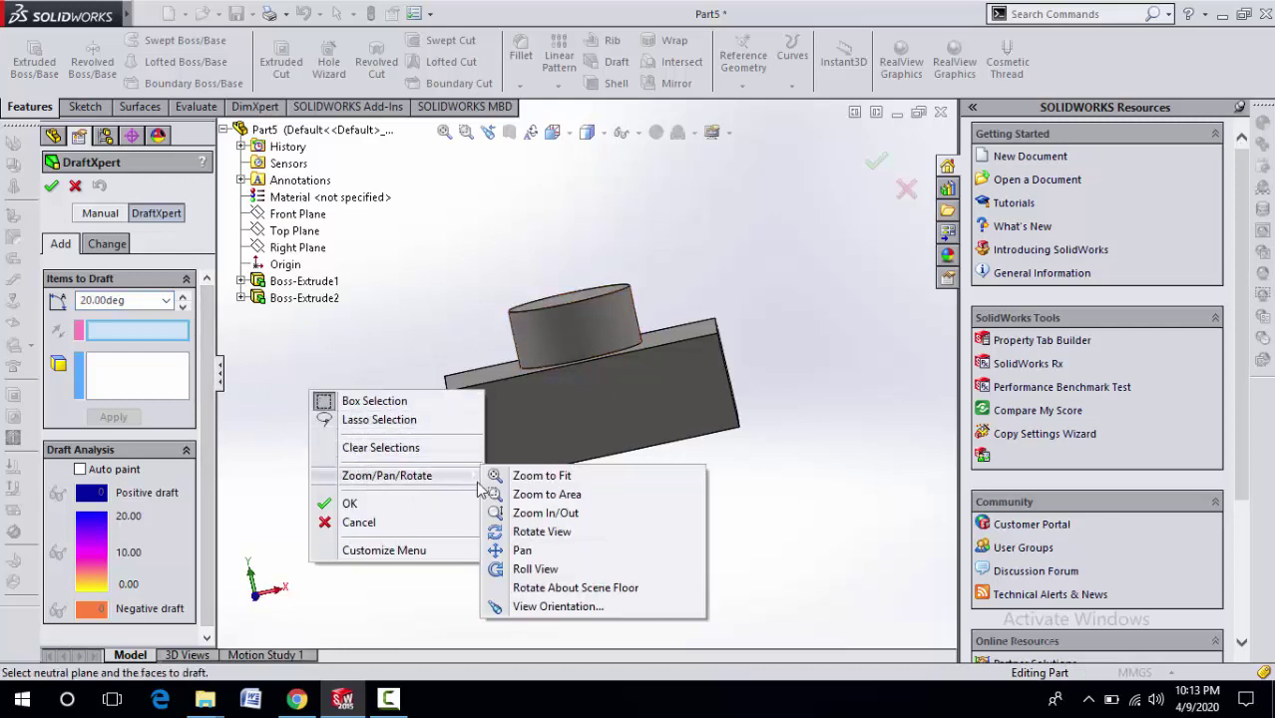
{"action": "left_click", "coordinate": [529, 530]}
{"action": "left_click_drag", "start_coordinate": [590, 438], "coordinate": [617, 507]}
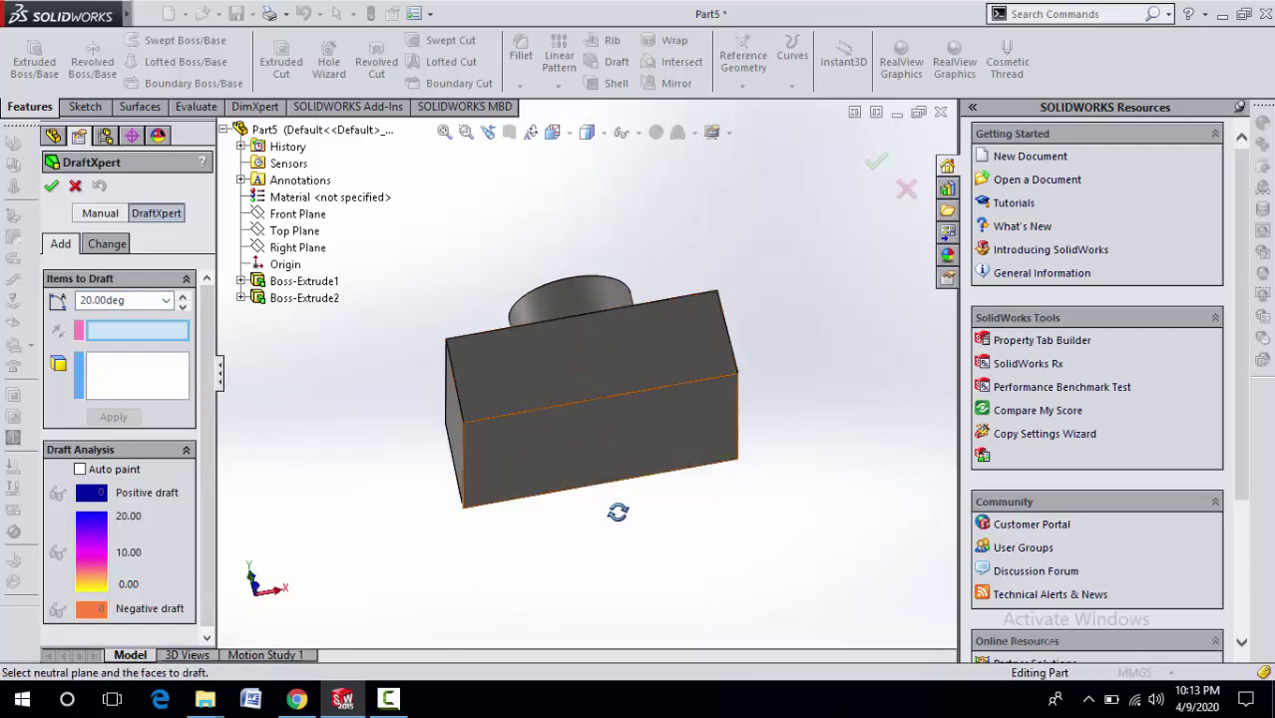
{"action": "right_click", "coordinate": [318, 429]}
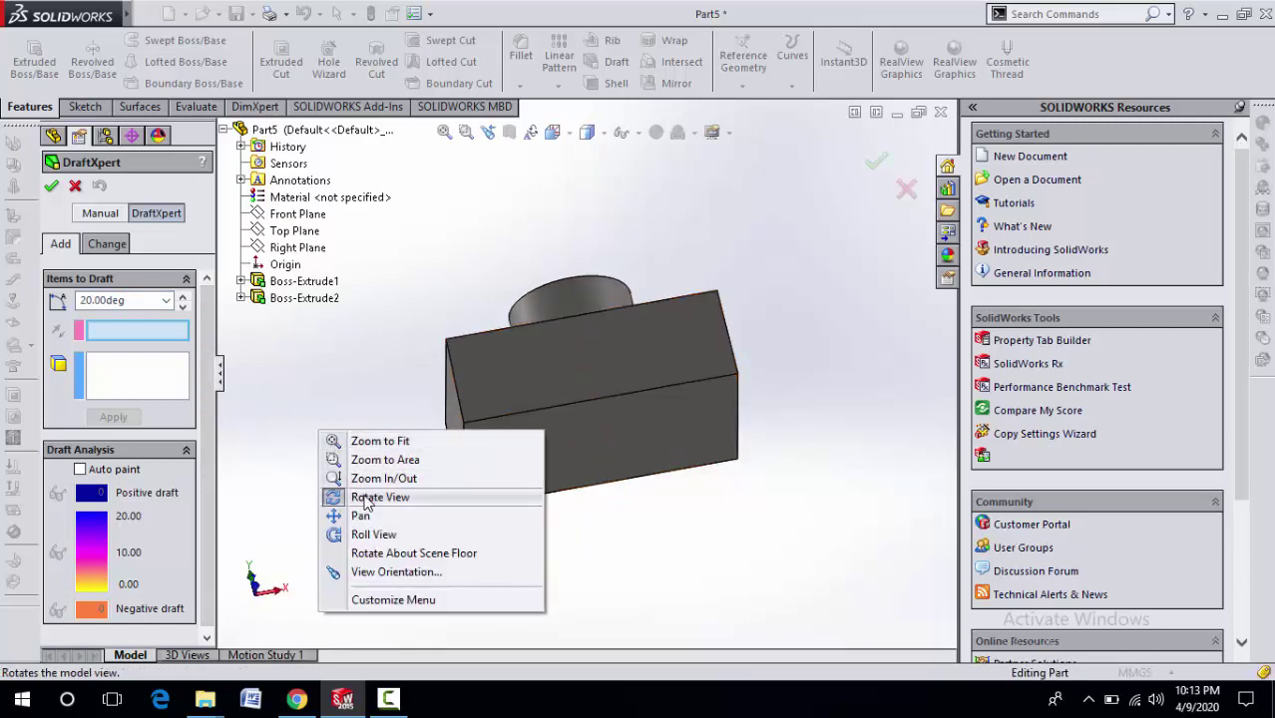
{"action": "left_click", "coordinate": [361, 497]}
{"action": "left_click", "coordinate": [598, 451]}
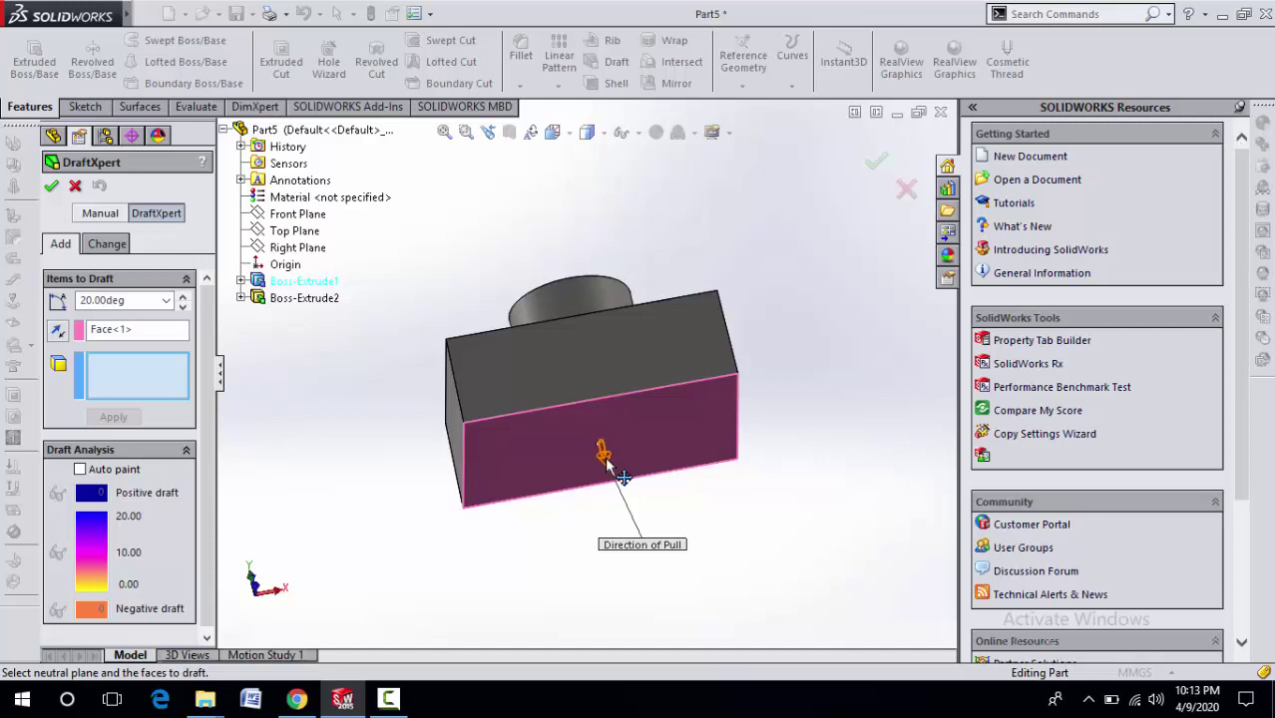
{"action": "left_click", "coordinate": [604, 461]}
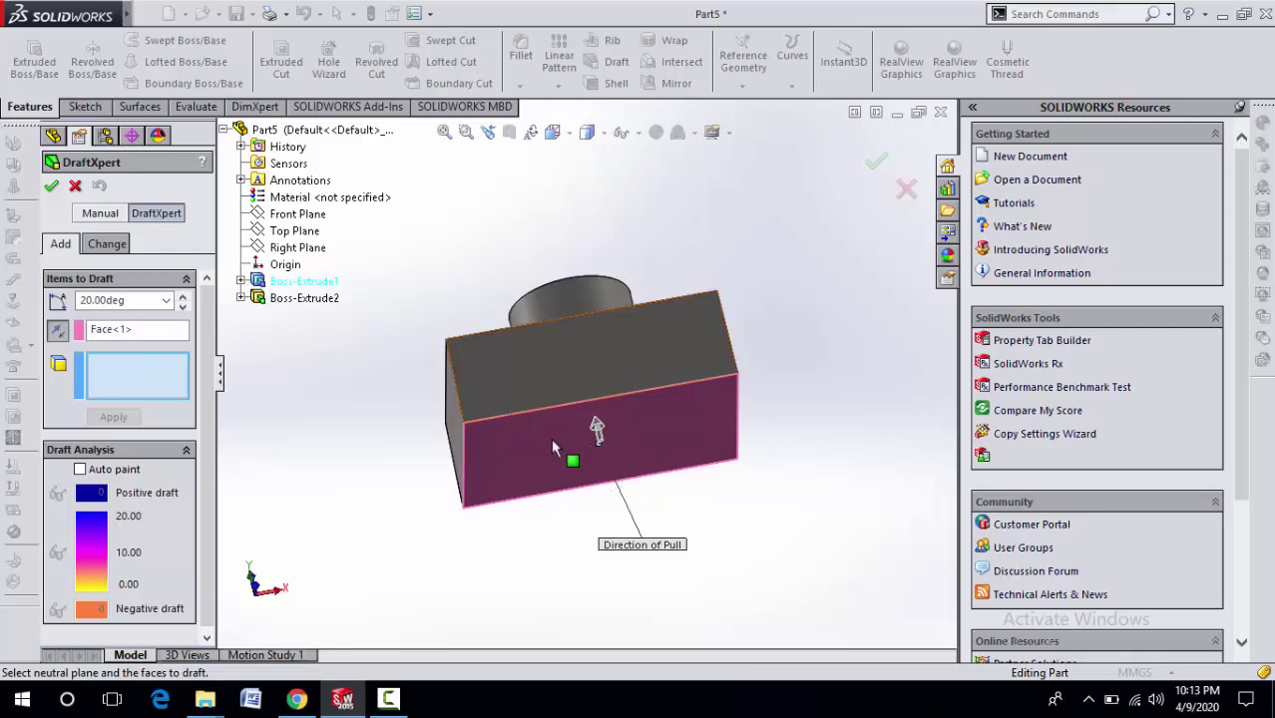
Set the draft angle to 30 degrees
{"action": "left_click", "coordinate": [100, 301]}
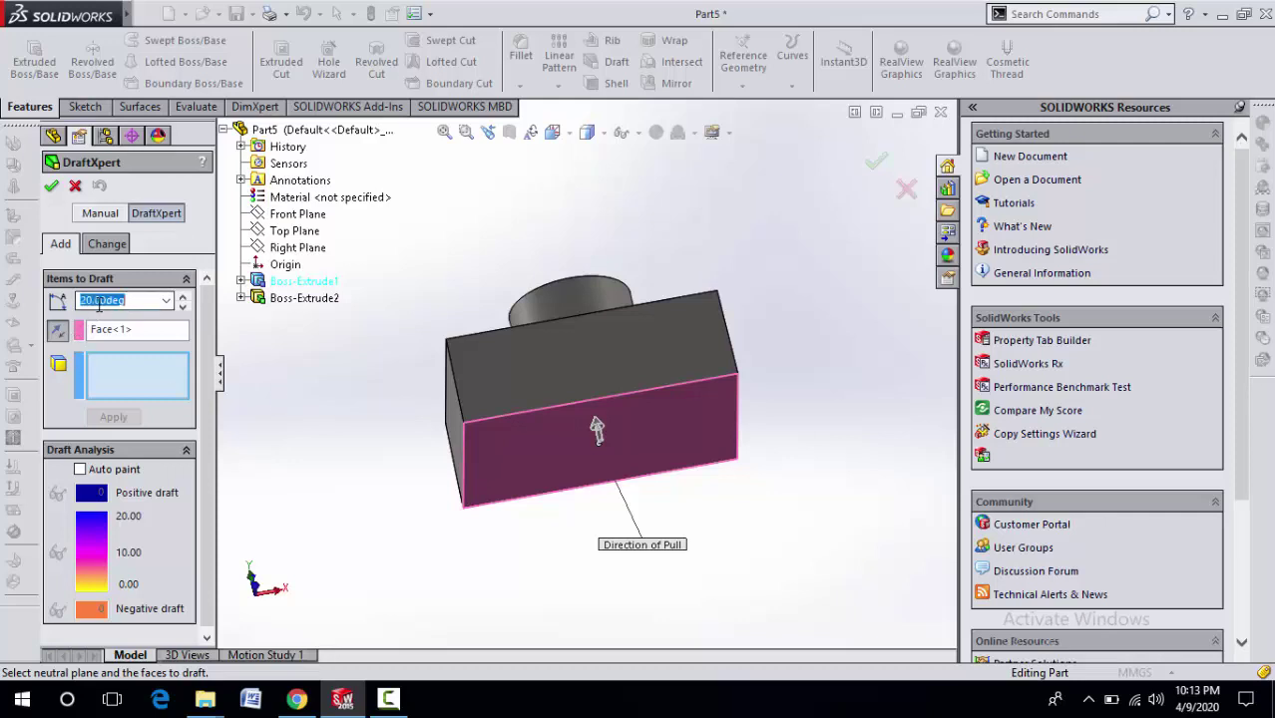
{"action": "left_click", "coordinate": [86, 301]}
{"action": "key", "text": "BackSpace"}
{"action": "type", "text": "3"}
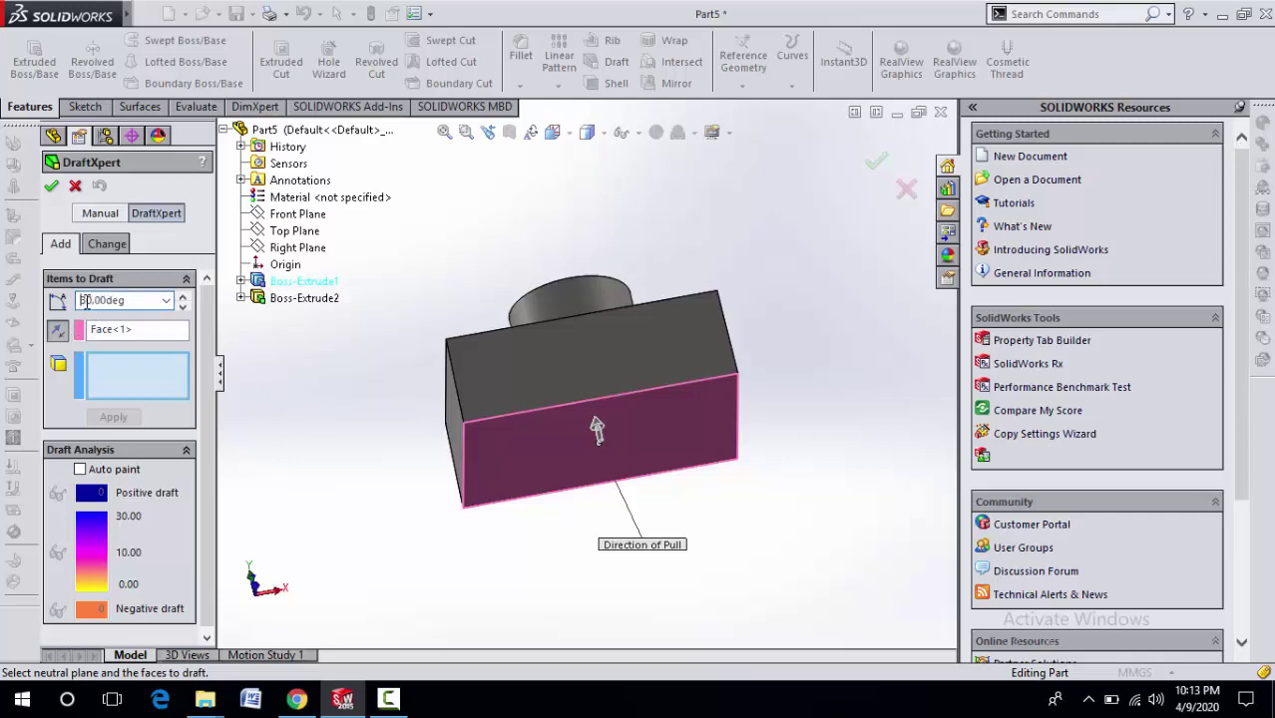